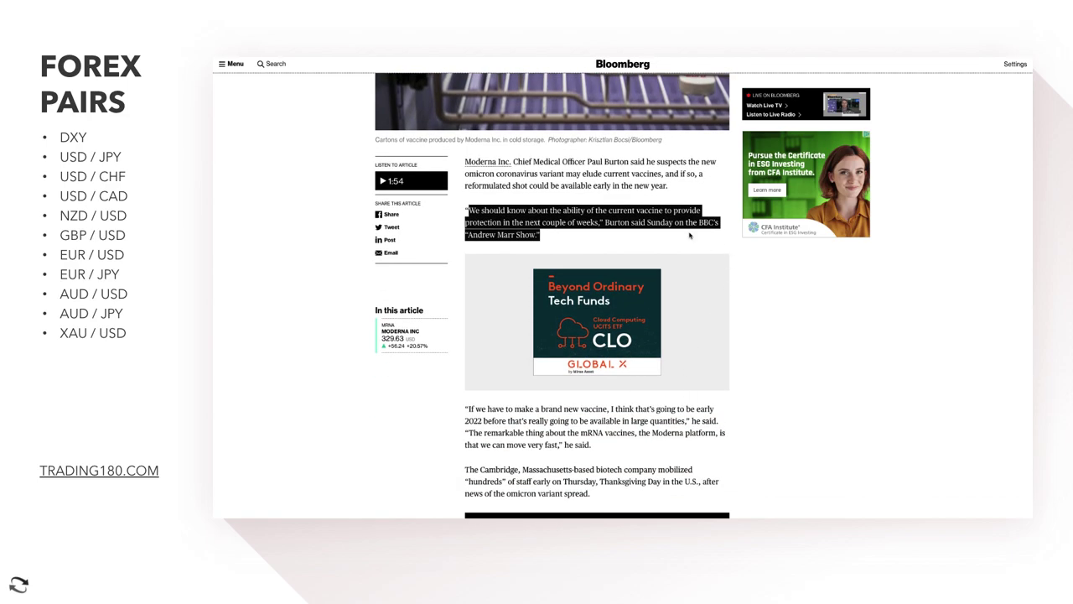
- Highlight the quote about a brand new vaccine in early 2022 in the Moderna article and return to its headline
scroll(525, 462, down, 2)
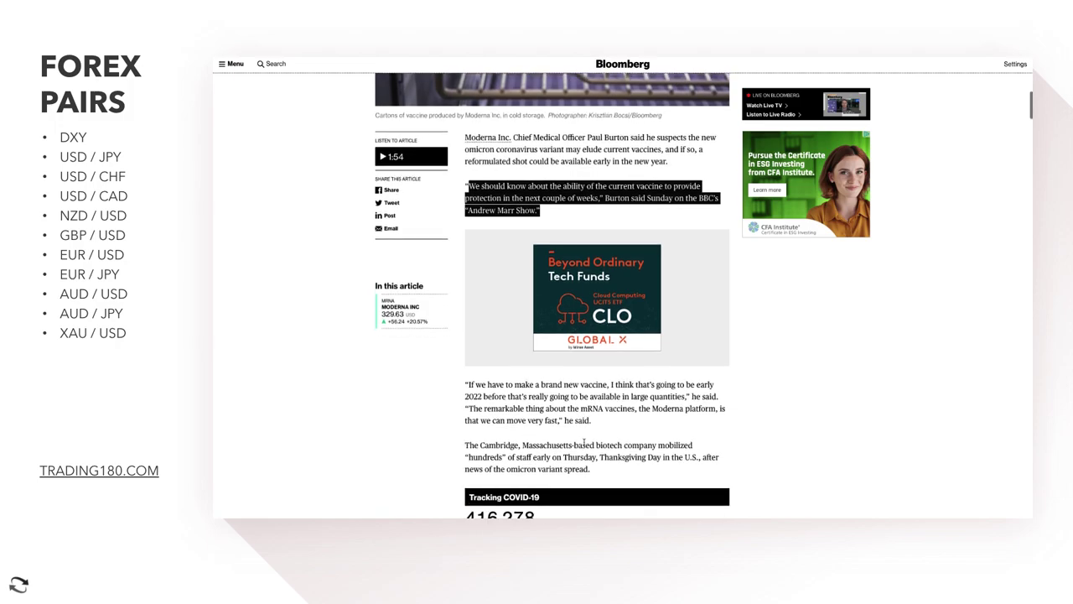
drag(466, 334, 587, 369)
scroll(619, 371, up, 2)
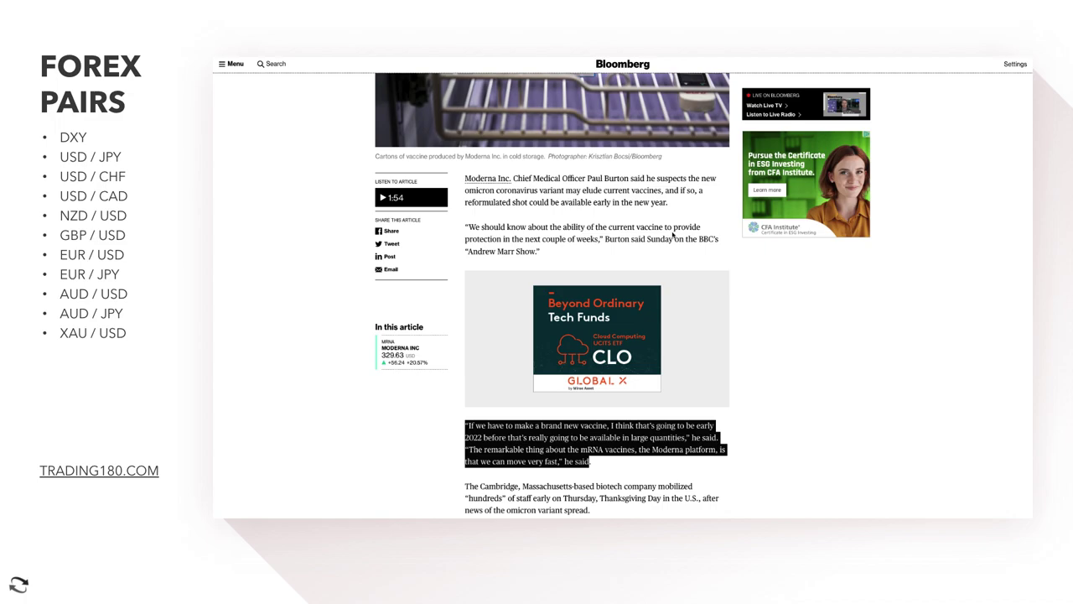
scroll(676, 260, up, 10)
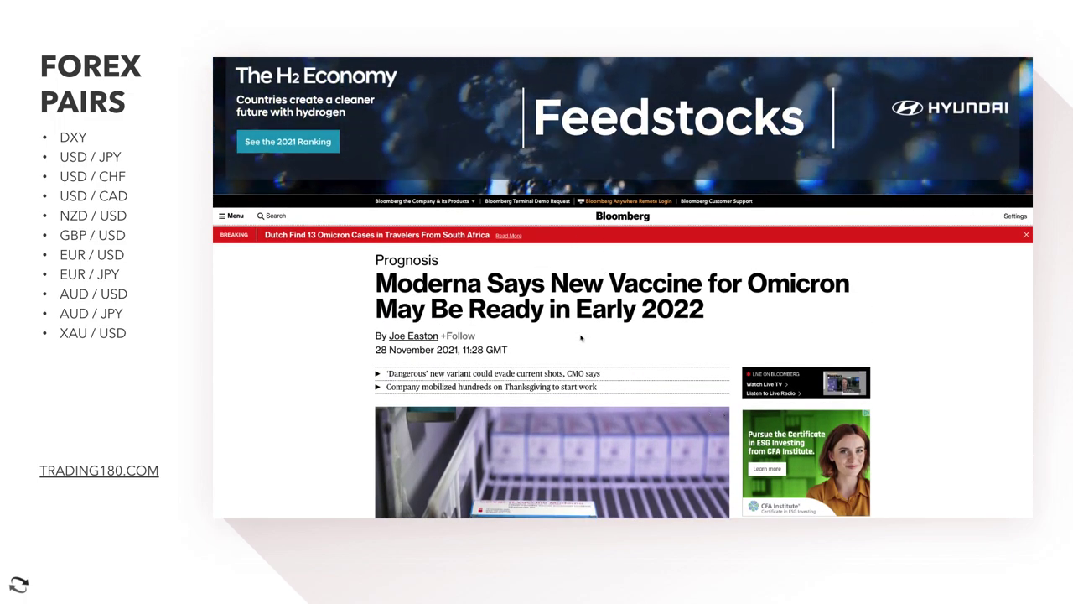
- Highlight the headline wording and the opening U.S. employers paragraph of the U.S. jobs report article
scroll(586, 327, down, 2)
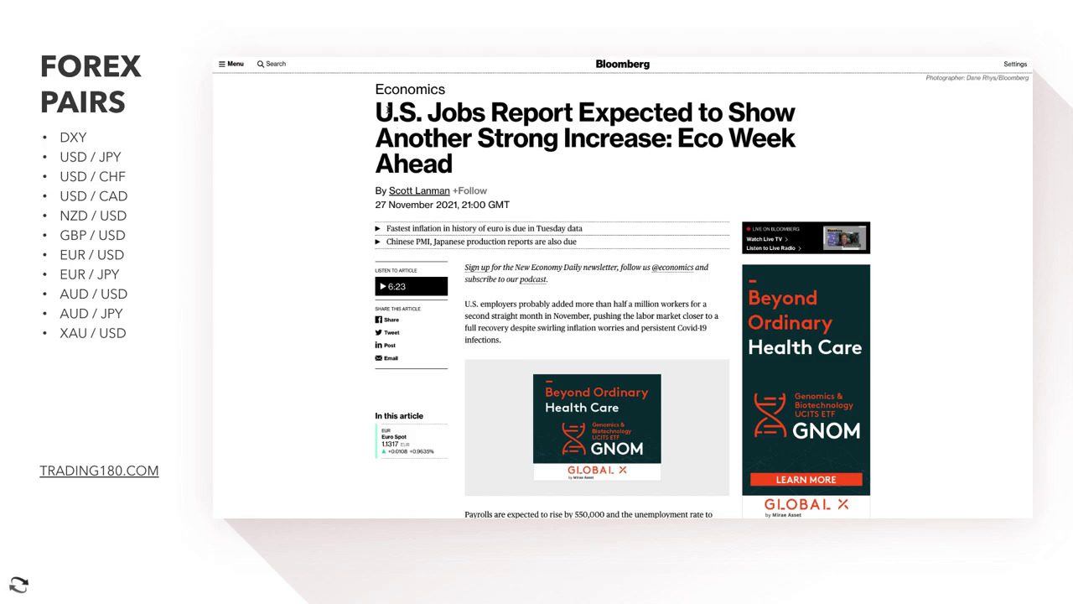
drag(388, 110, 590, 114)
click(575, 114)
drag(575, 114, 621, 141)
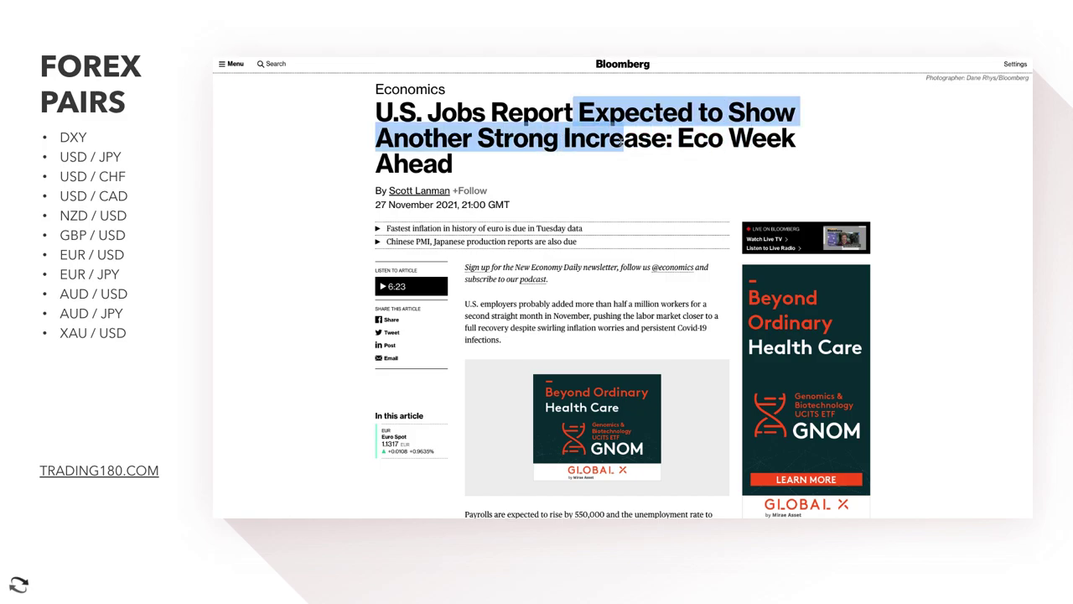
drag(464, 305, 681, 342)
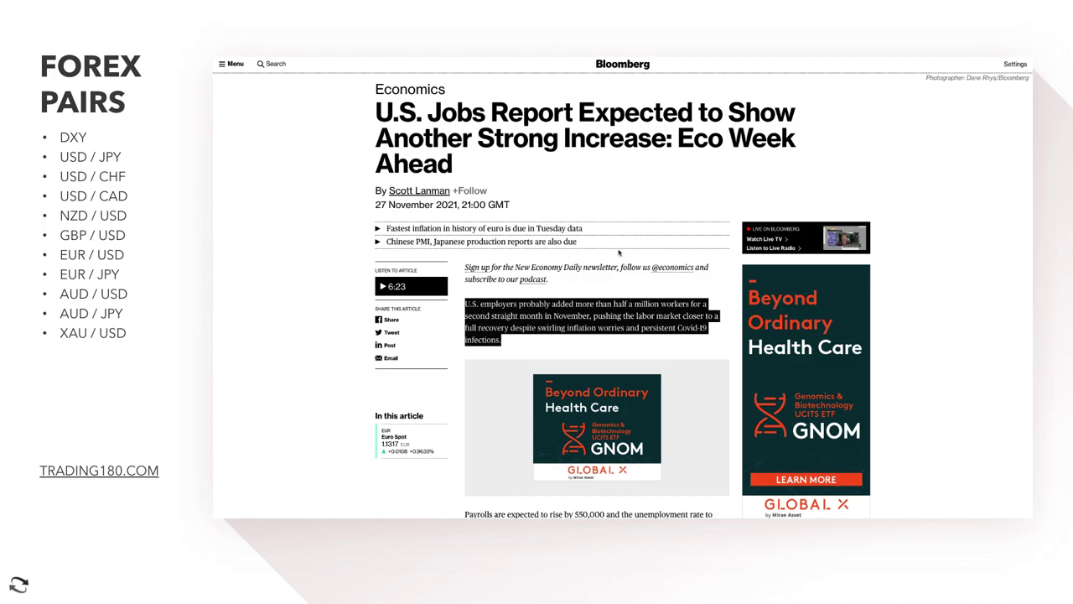
- Highlight the payrolls forecast paragraph and the one on the Federal Reserve's mid-December tapering decision in the jobs article
scroll(643, 304, down, 3)
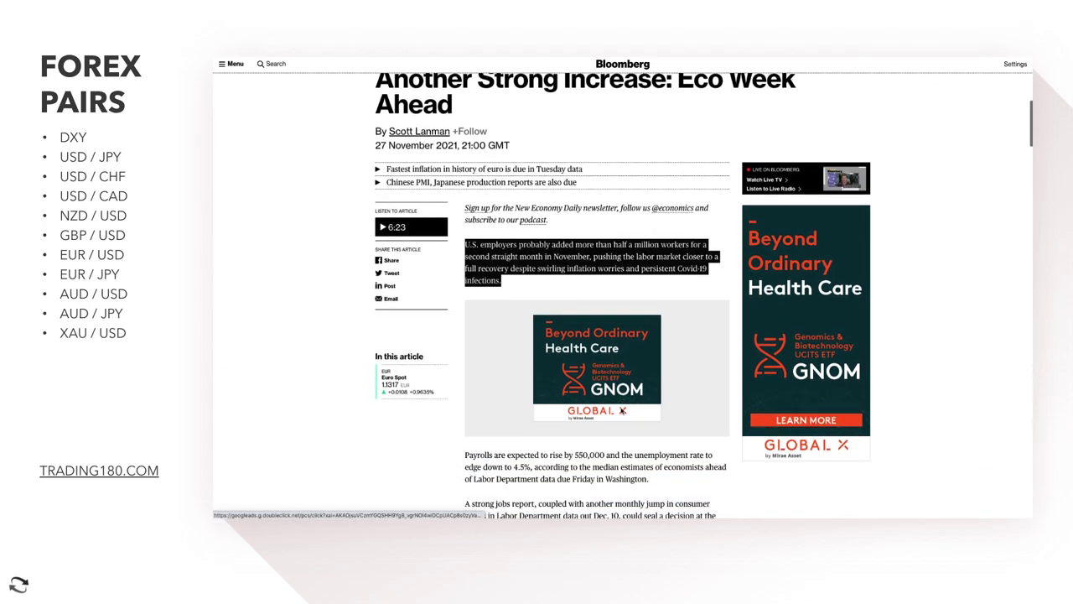
drag(509, 370, 645, 394)
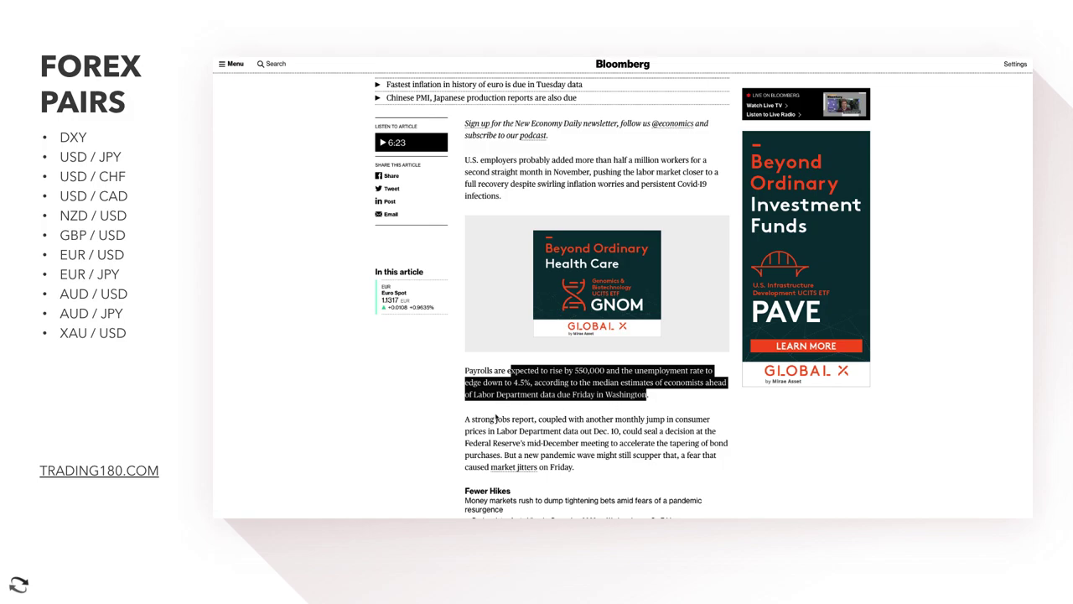
drag(467, 419, 576, 470)
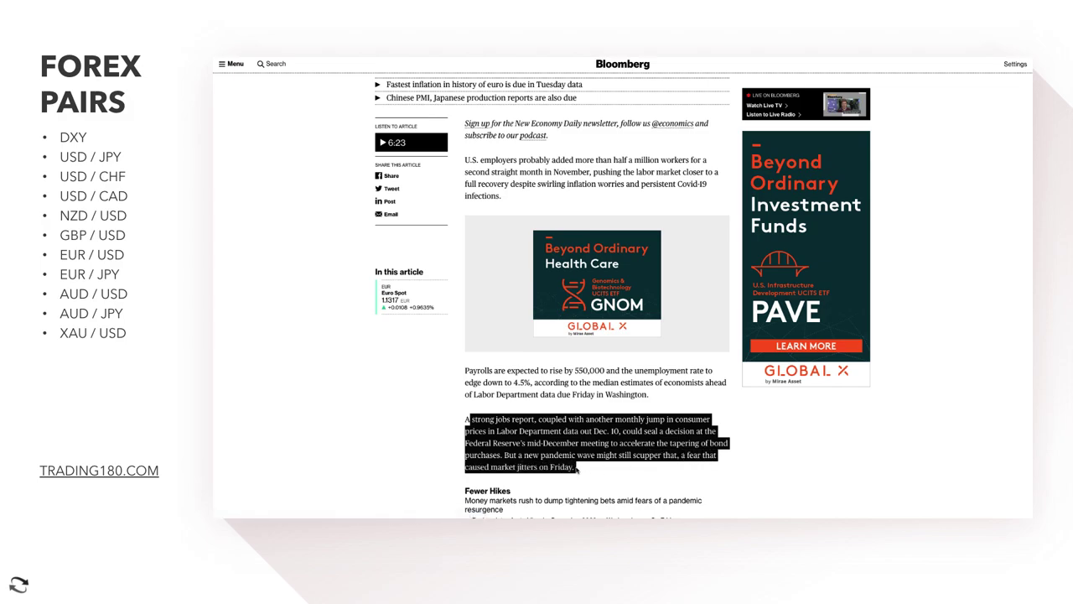
scroll(624, 457, down, 3)
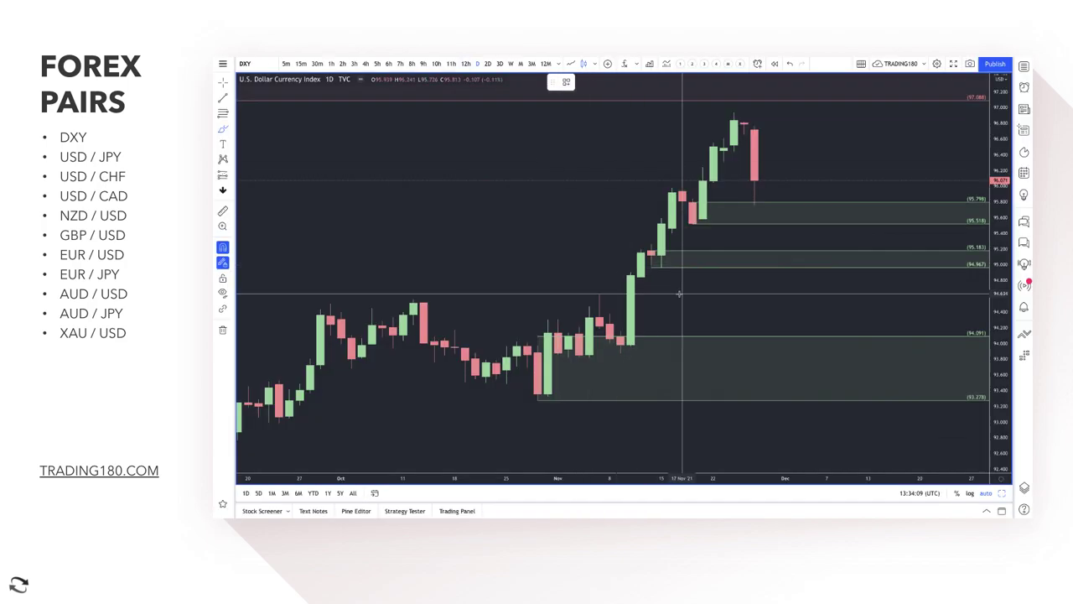
- Brush circles with upward arrows on the DXY chart at the 95.798–95.518 and 95.183–94.967 demand zones
click(227, 128)
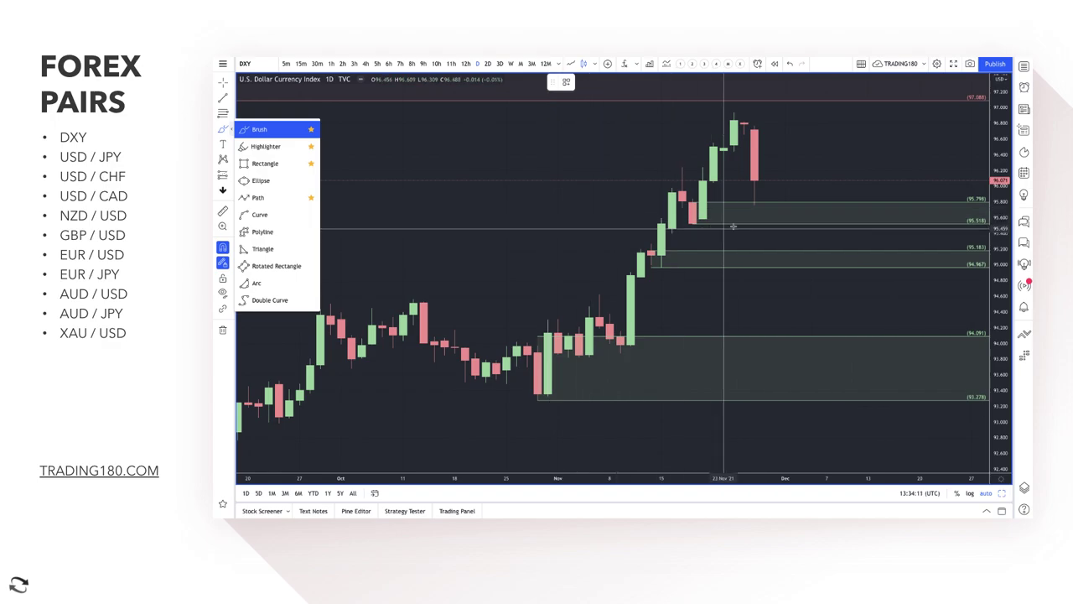
mouse_move(756, 202)
mouse_down()
mouse_move(769, 213)
mouse_move(758, 206)
mouse_move(801, 198)
mouse_move(836, 164)
mouse_up()
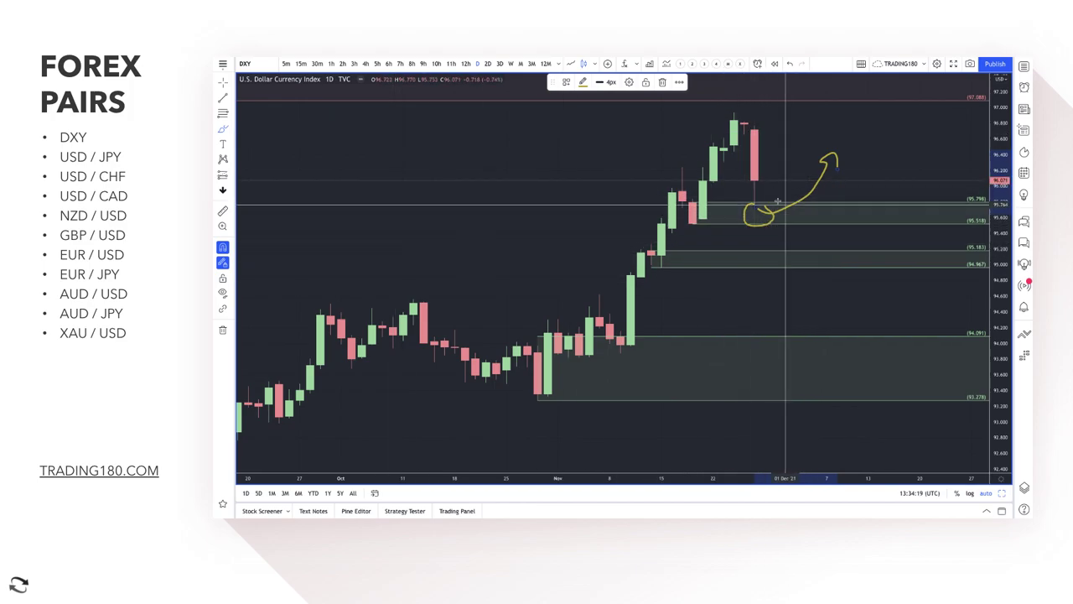
mouse_move(774, 254)
mouse_down()
mouse_move(791, 257)
mouse_move(782, 265)
mouse_move(847, 237)
mouse_up()
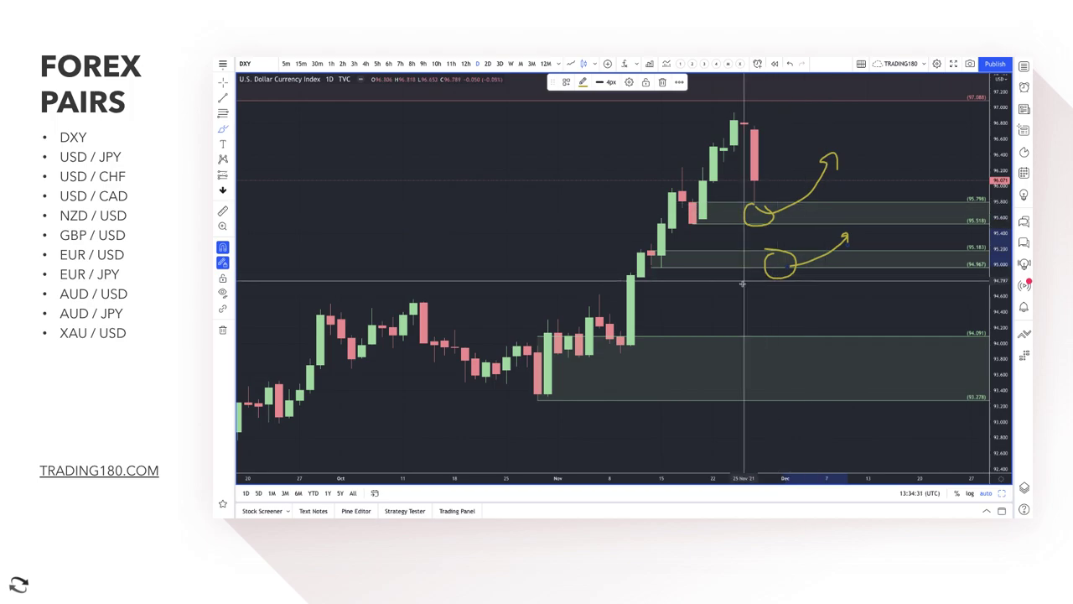
- Trace the November rally on the DXY chart with a brush stroke from its base near 94.000 to the recent high
scroll(772, 313, down, 5)
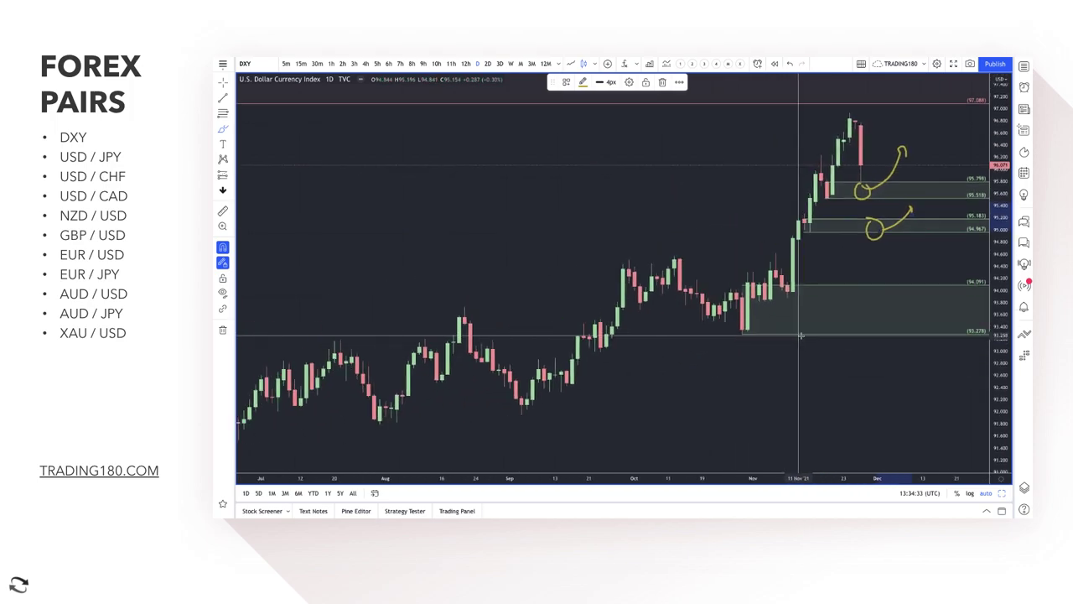
scroll(856, 306, up, 3)
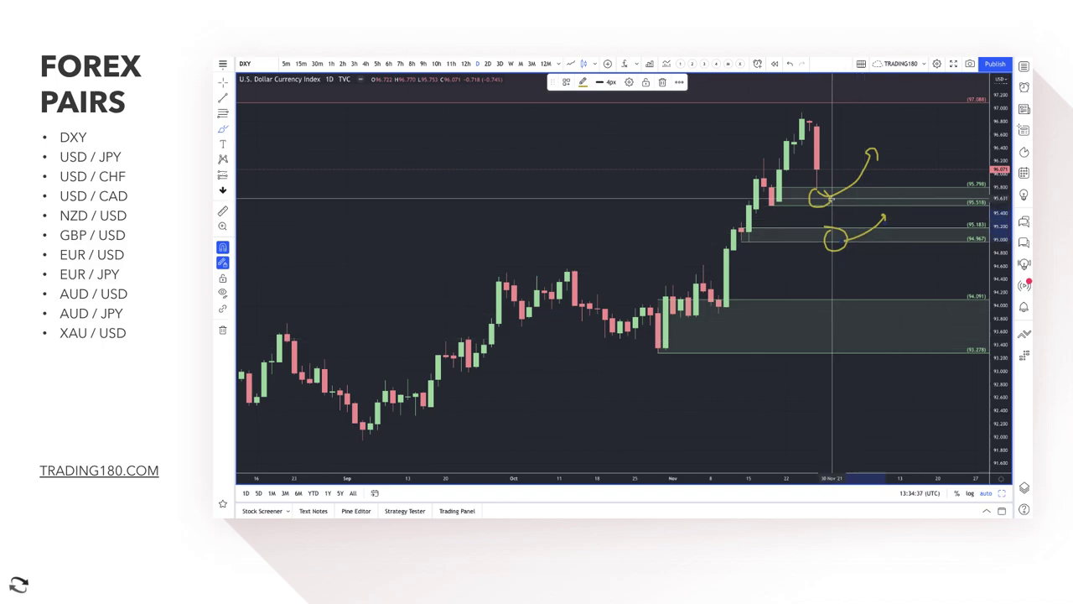
click(222, 116)
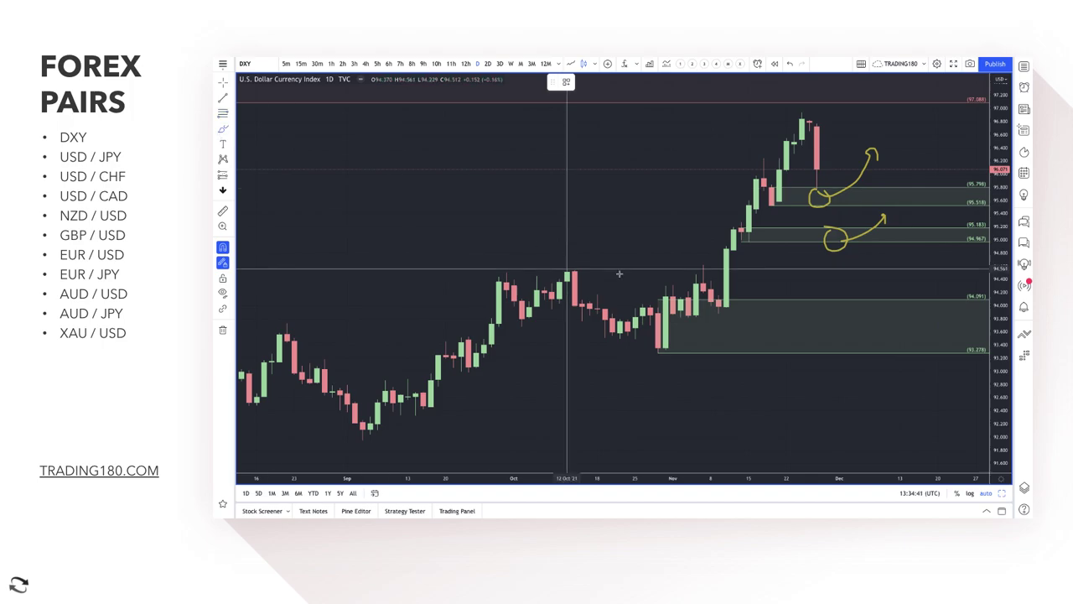
mouse_move(711, 308)
mouse_down()
mouse_move(761, 174)
mouse_move(773, 210)
mouse_move(808, 126)
mouse_up()
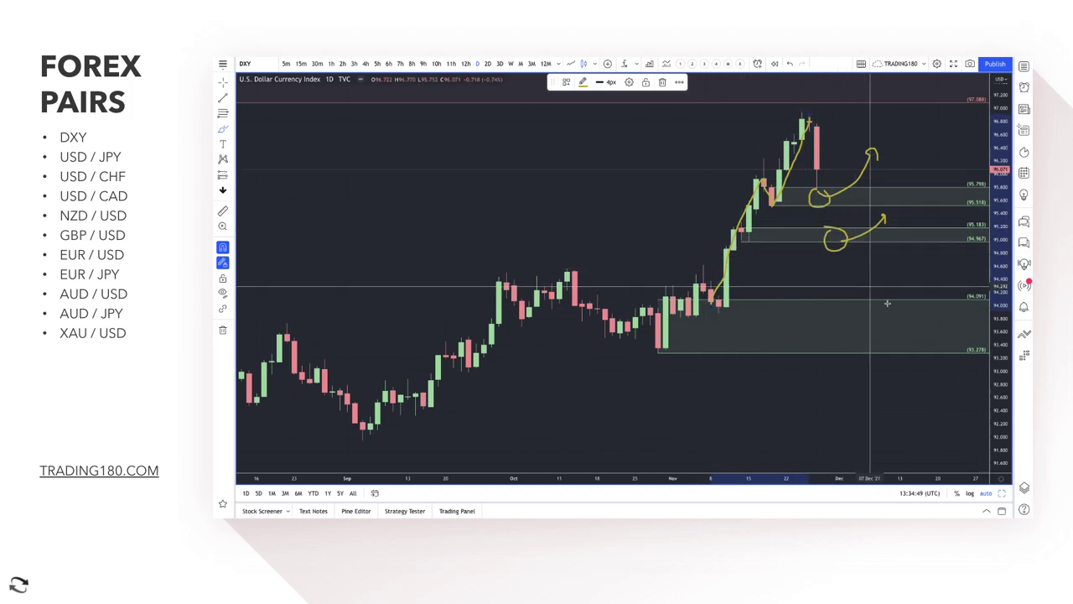
- On the USDJPY daily chart, brush a curved arrow down the latest bearish candle and delete the 114.066–113.752 zone
scroll(758, 388, down, 1)
scroll(759, 388, down, 3)
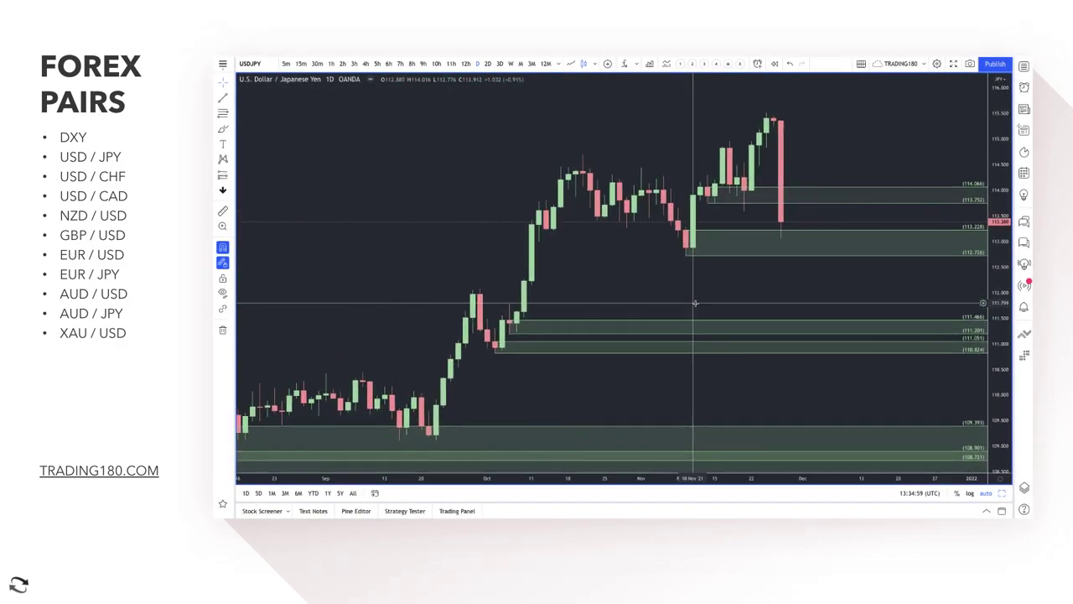
scroll(694, 303, up, 1)
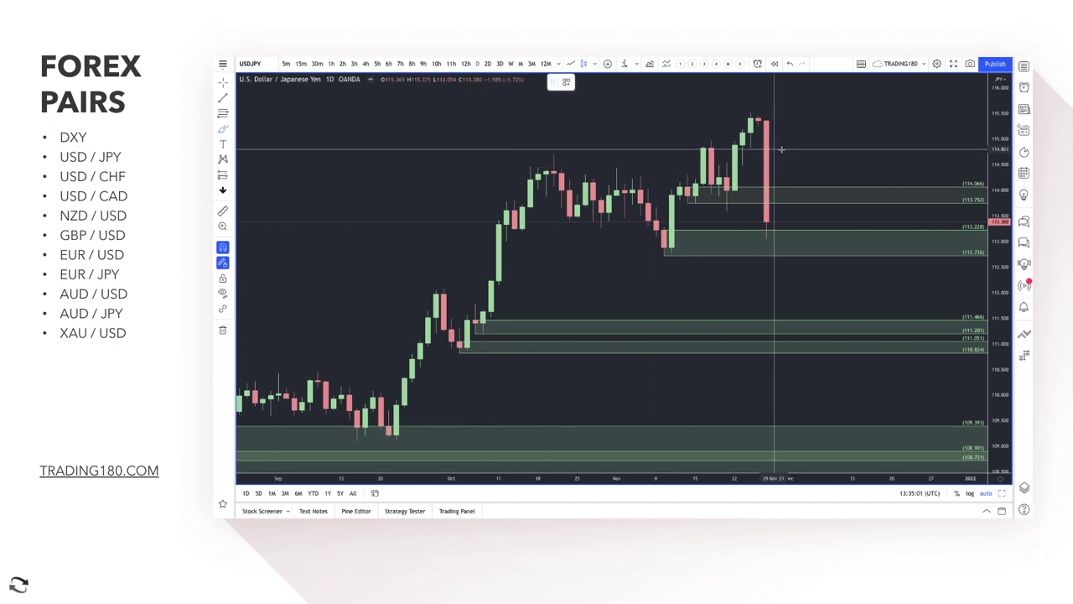
mouse_move(770, 125)
mouse_down()
mouse_move(783, 125)
mouse_move(761, 228)
mouse_up()
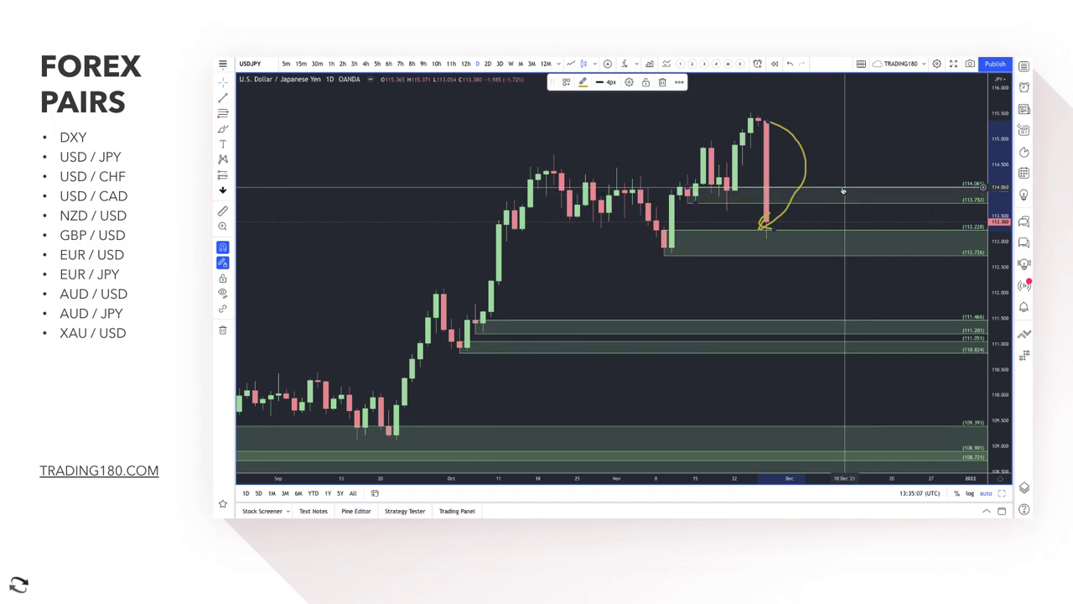
key(Delete)
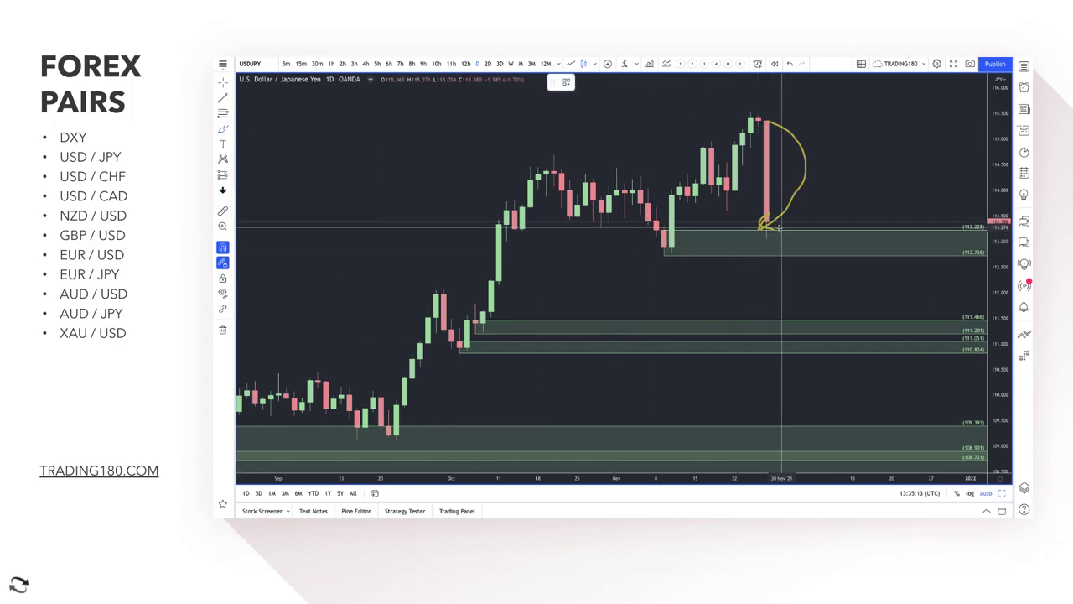
- Brush a circle and upward arrow at USDJPY's 113.228–112.726 zone and a bounce arrow at the 111.466–111.201 zone
drag(779, 223, 860, 189)
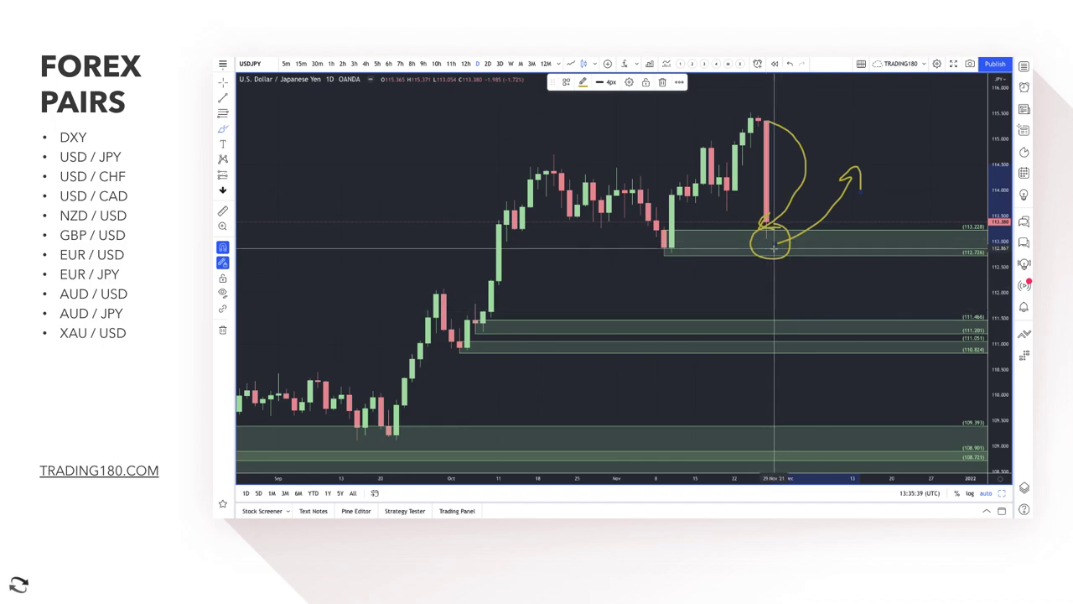
mouse_move(763, 305)
mouse_down()
mouse_move(766, 324)
mouse_move(830, 291)
mouse_up()
scroll(825, 326, down, 5)
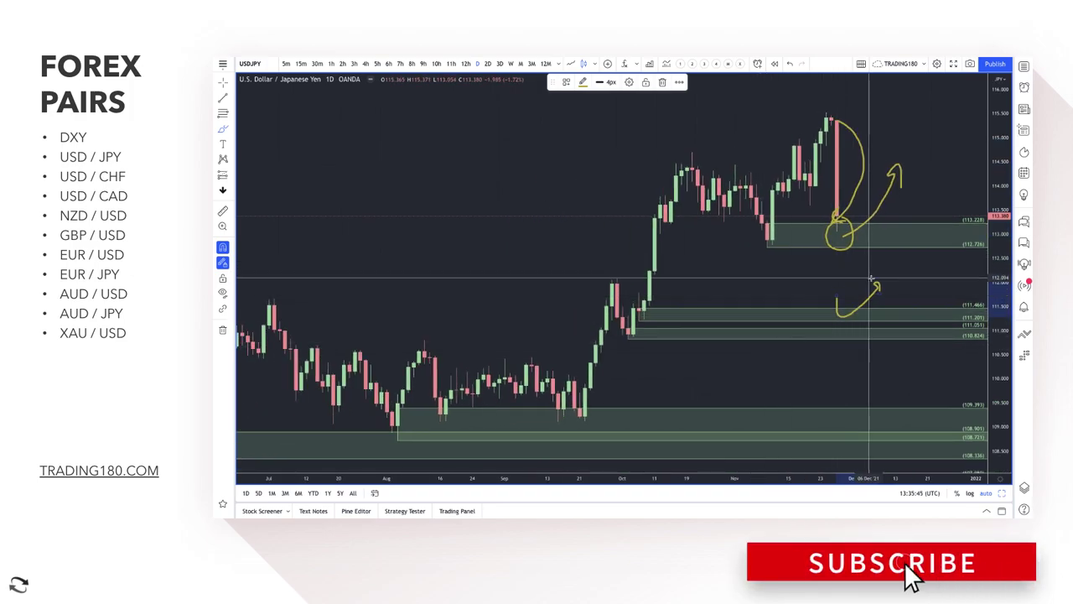
- Mark a 115.522–115.128 zone from the 24 Nov candle with a Fib Retracement and apply the red drawing template
click(223, 113)
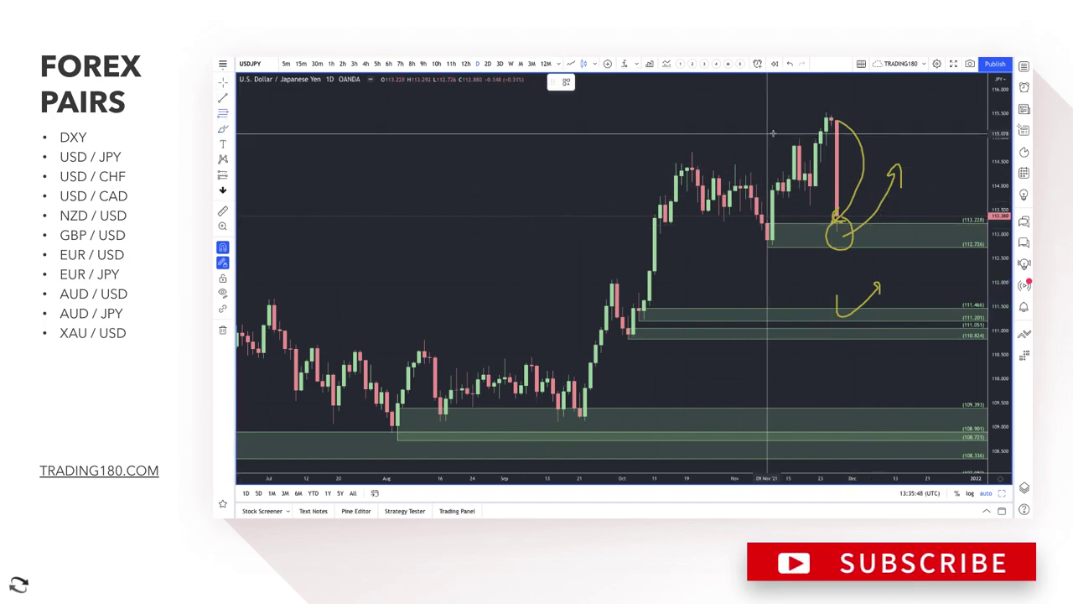
click(826, 119)
click(826, 110)
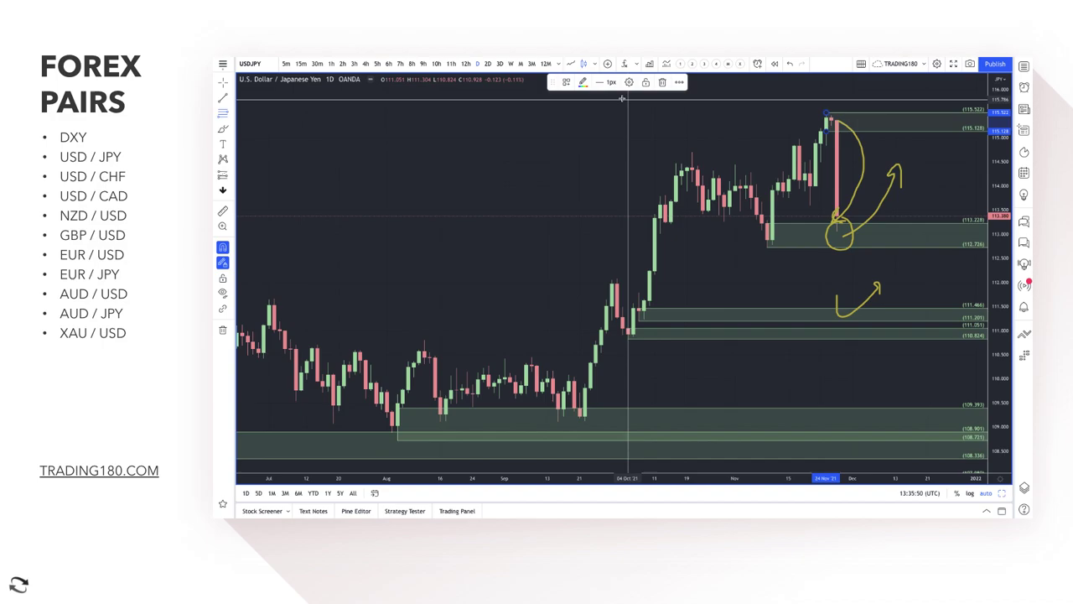
click(566, 82)
click(609, 135)
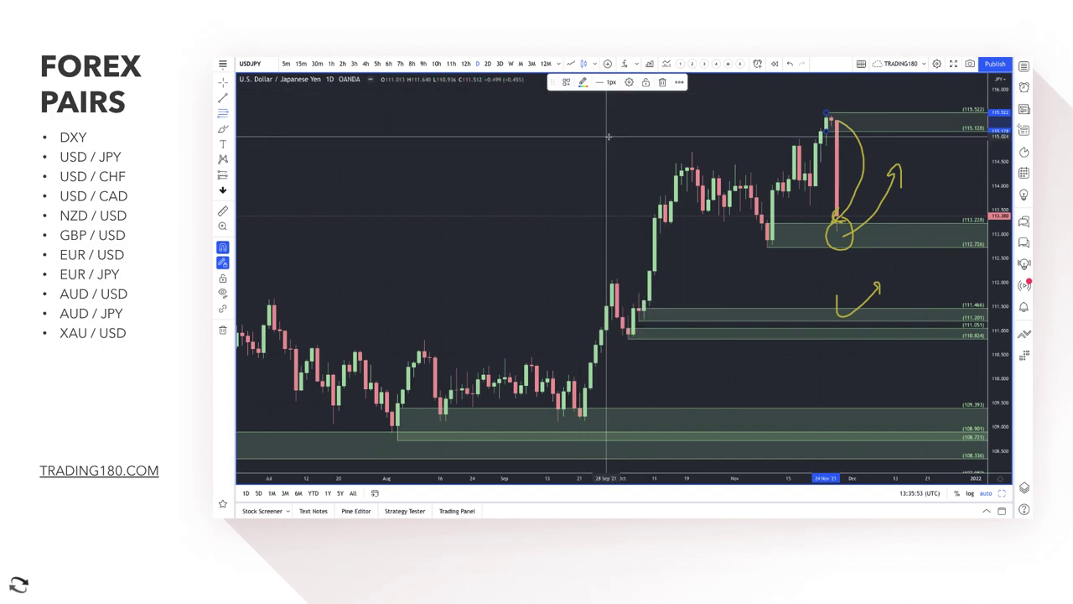
- Brush a circle at the red 115.522–115.128 zone and an arrow falling from it to the 113.228 level
click(223, 130)
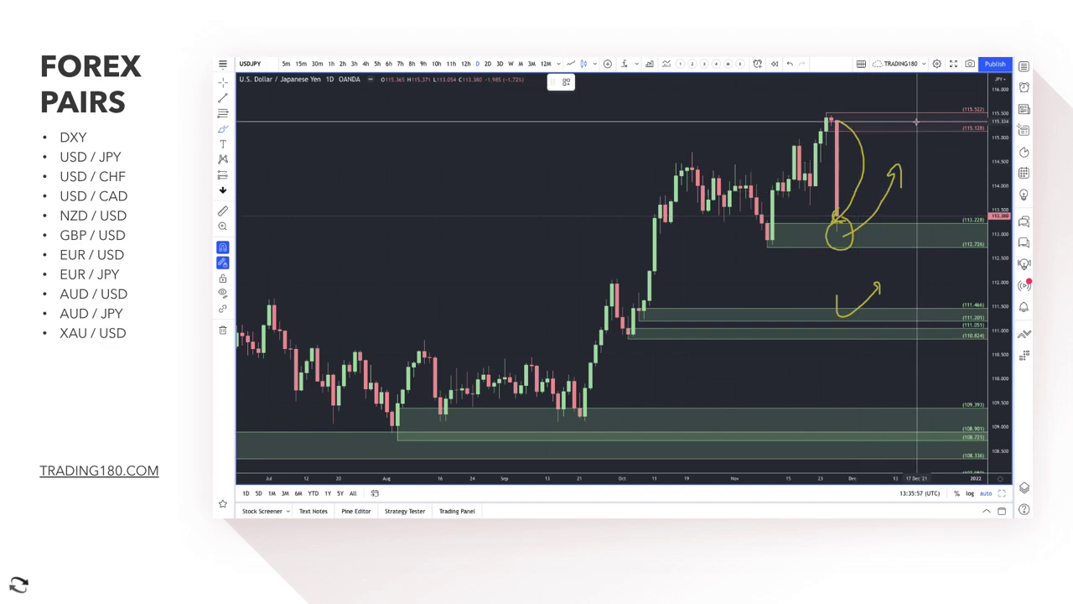
mouse_move(909, 122)
mouse_down()
mouse_move(897, 132)
mouse_move(920, 142)
mouse_move(928, 126)
mouse_up()
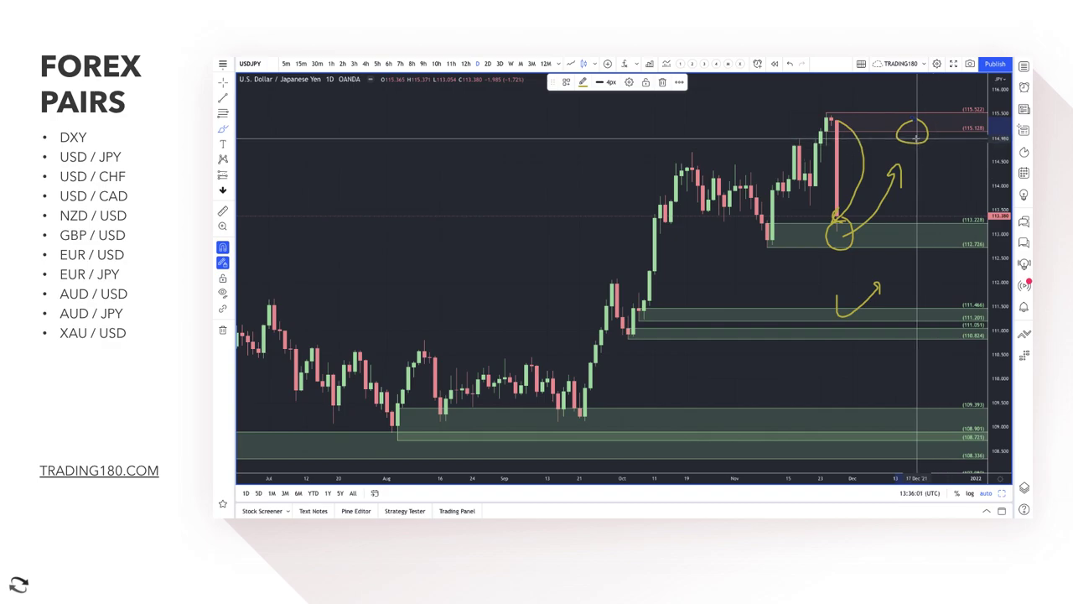
mouse_move(915, 132)
mouse_down()
mouse_move(957, 219)
mouse_move(945, 220)
mouse_up()
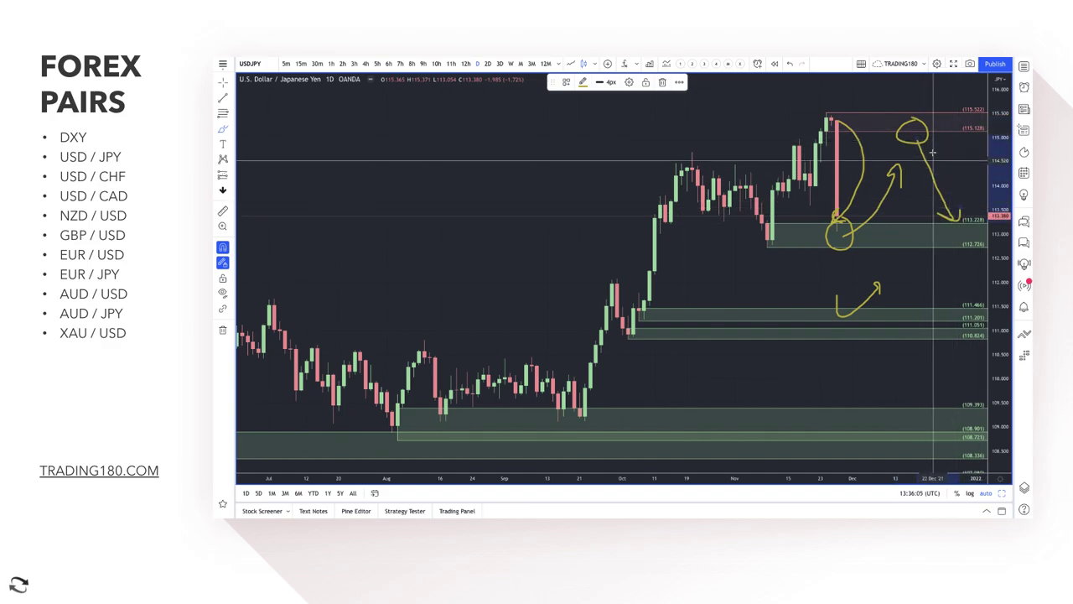
- Delete all brush drawings from the USDJPY chart using the object tree
scroll(932, 171, up, 3)
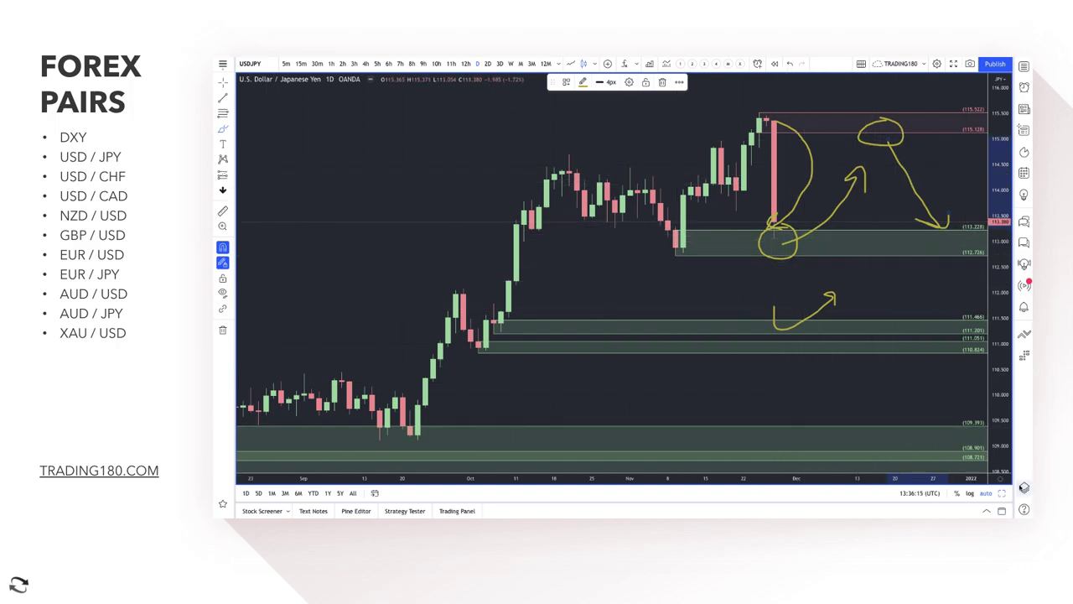
click(1022, 240)
click(1005, 104)
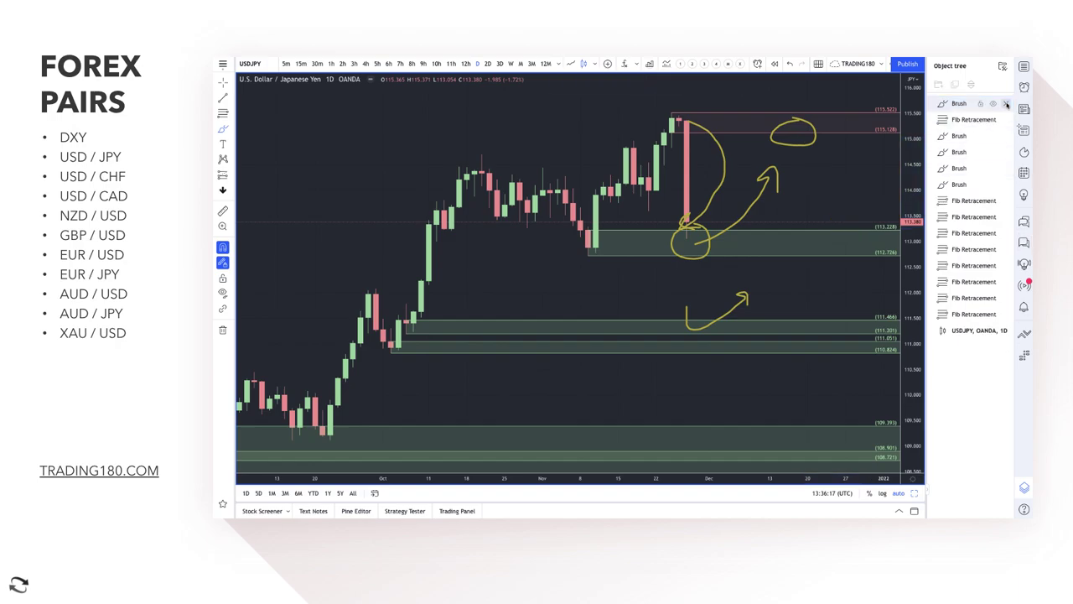
click(1007, 120)
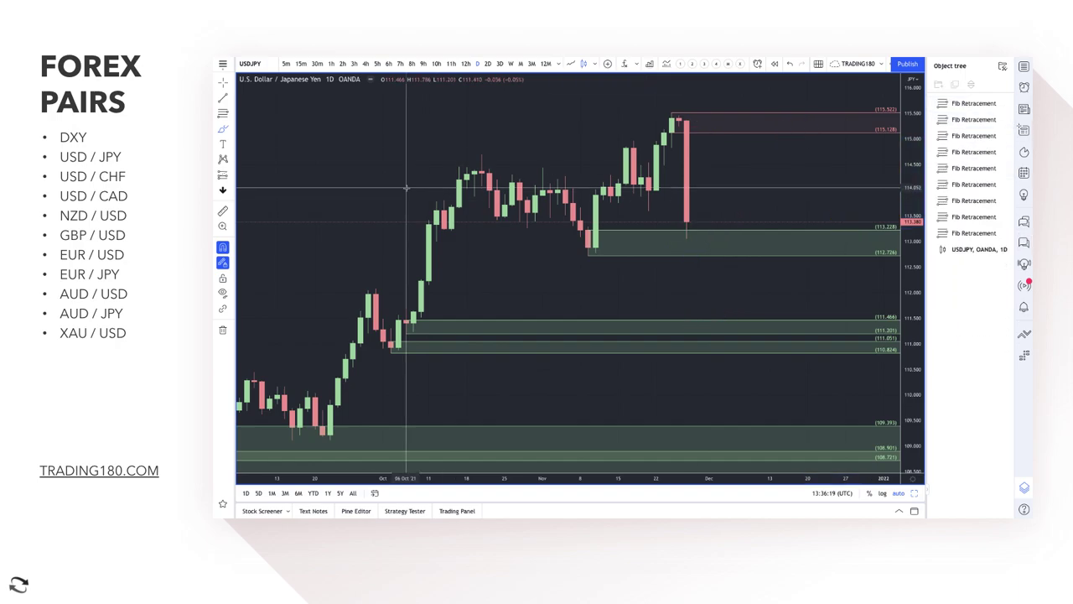
- Brush a path breaking below the 113.228–112.726 zone, retesting it and falling, and mark the retest area with two horizontal lines
click(222, 129)
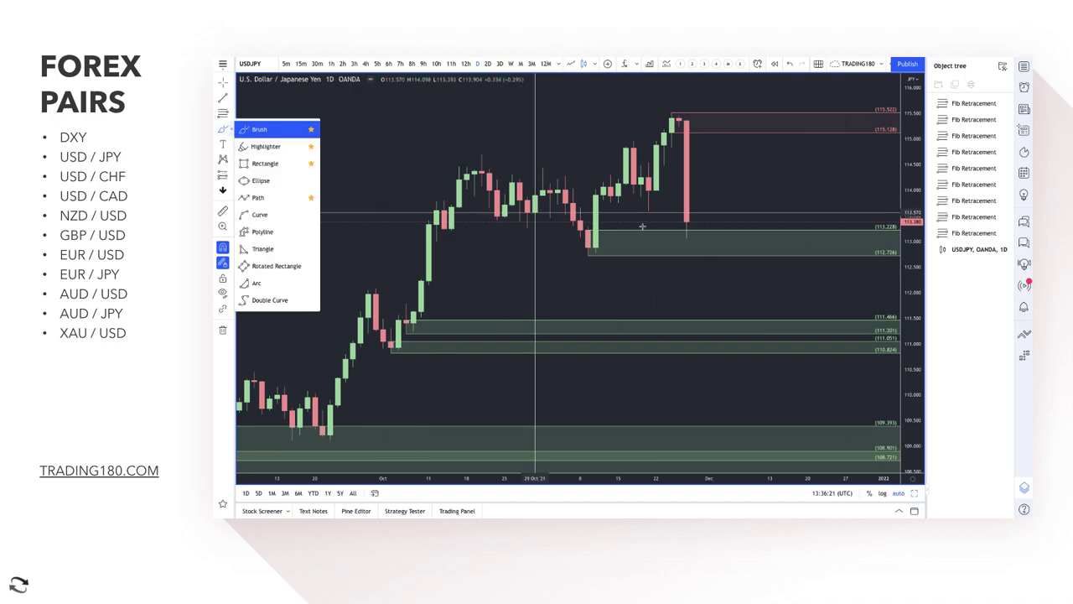
click(256, 125)
mouse_move(687, 235)
mouse_down()
mouse_move(709, 209)
mouse_move(721, 304)
mouse_move(754, 224)
mouse_move(814, 292)
mouse_up()
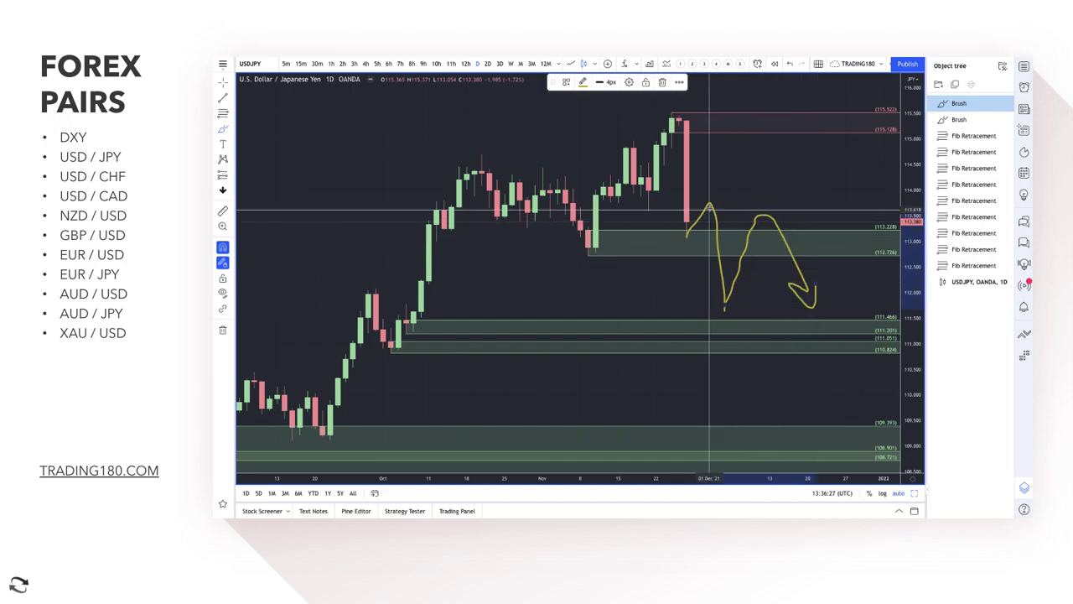
drag(717, 207, 793, 208)
drag(714, 230, 796, 231)
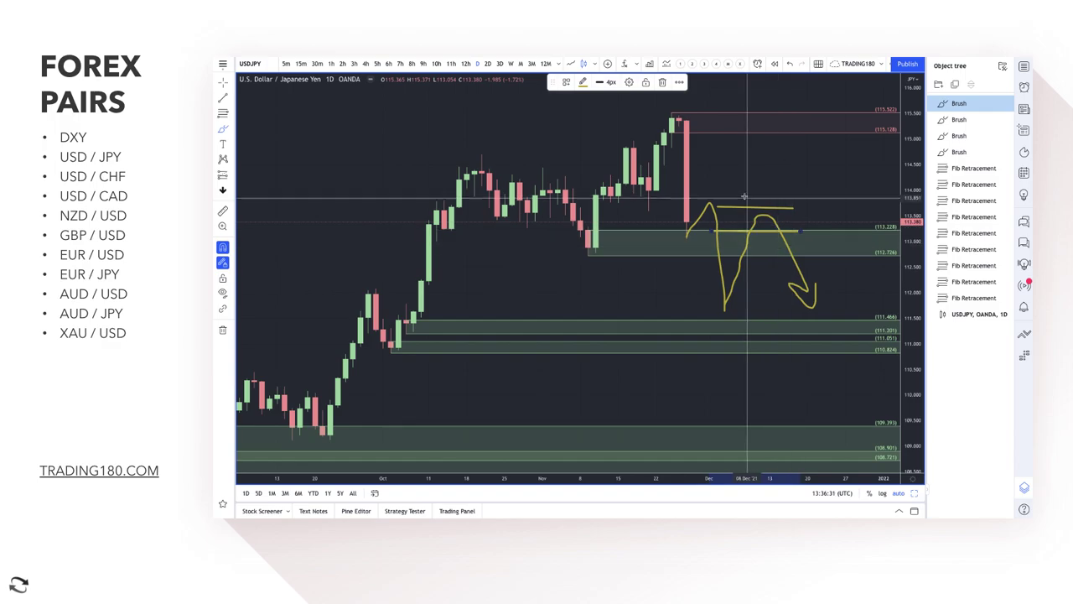
- Brush a circle in the red 115.522–115.128 zone on USDJPY and an arrow falling away from it
mouse_move(754, 119)
mouse_down()
mouse_move(758, 111)
mouse_move(785, 176)
mouse_up()
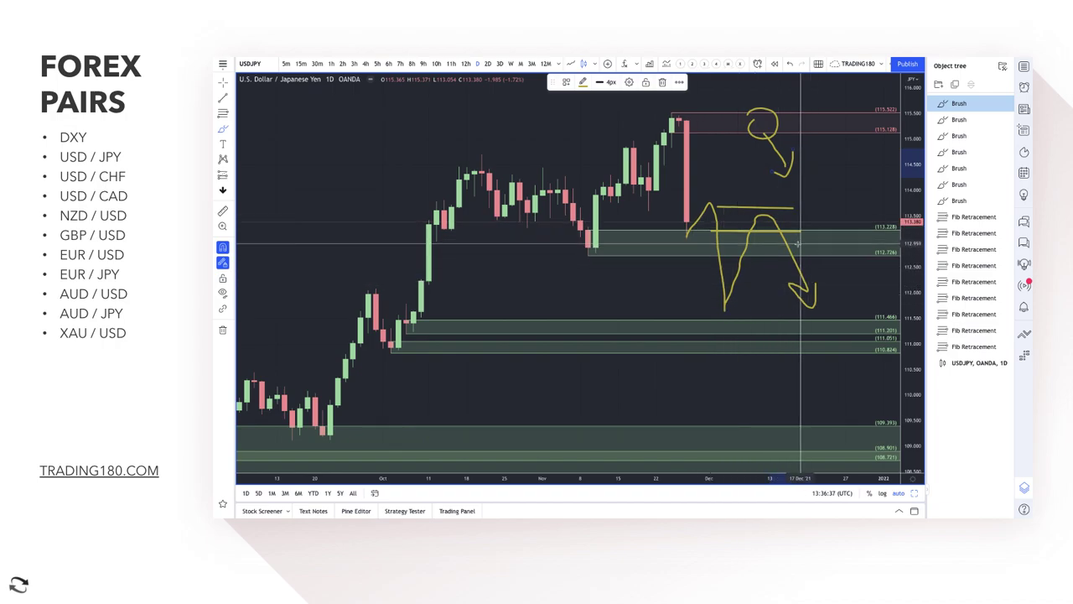
drag(772, 209, 770, 211)
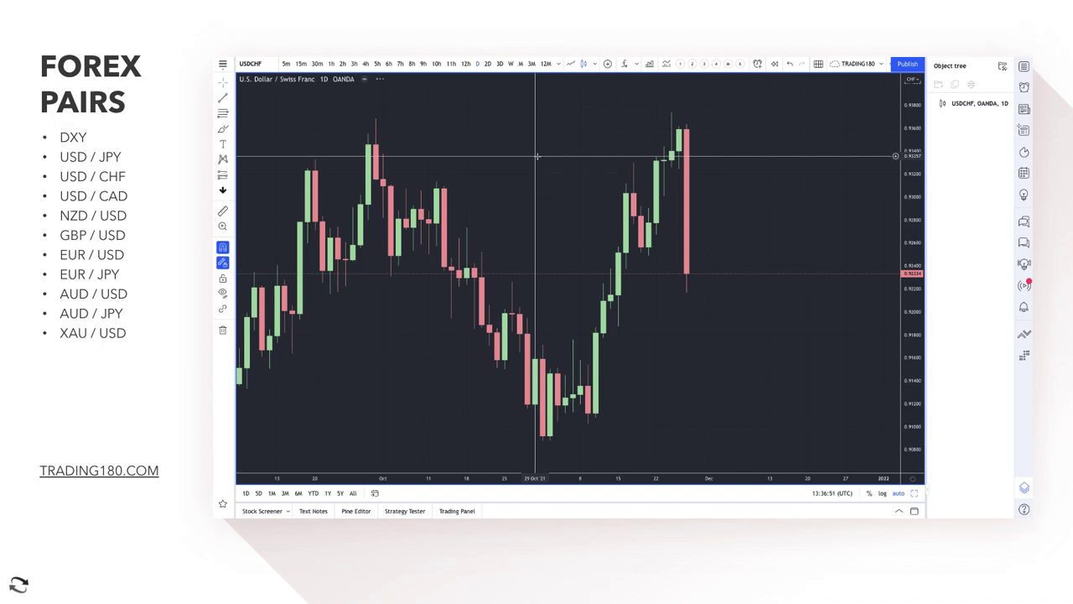
- Open the USDCHF chart and reshape its large red zone to span 0.93737–0.93402 at the 24–25 Nov candles
key(ctrl+z)
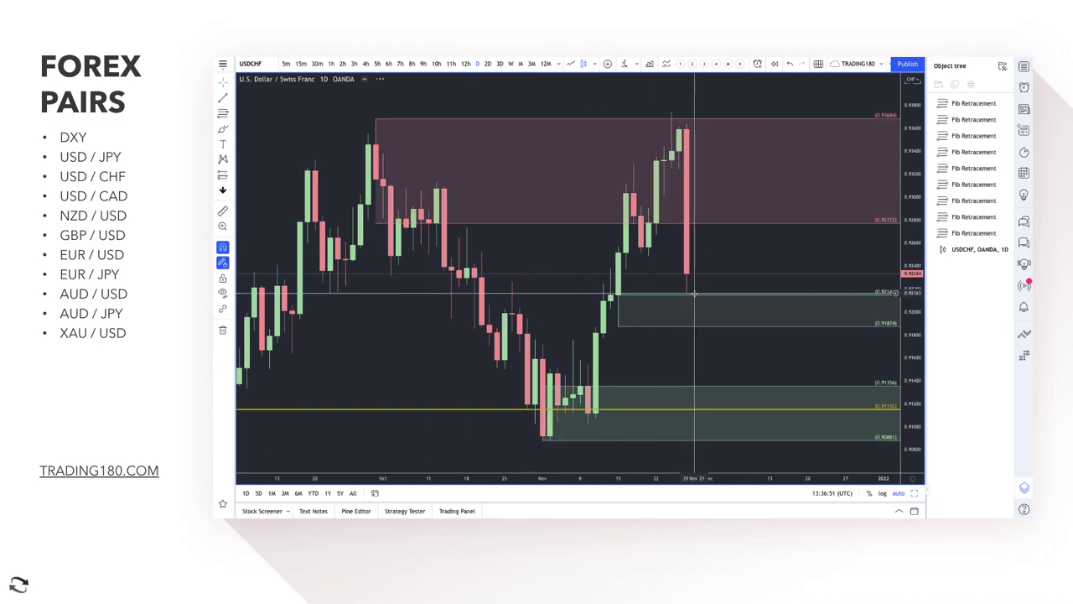
right_click(495, 213)
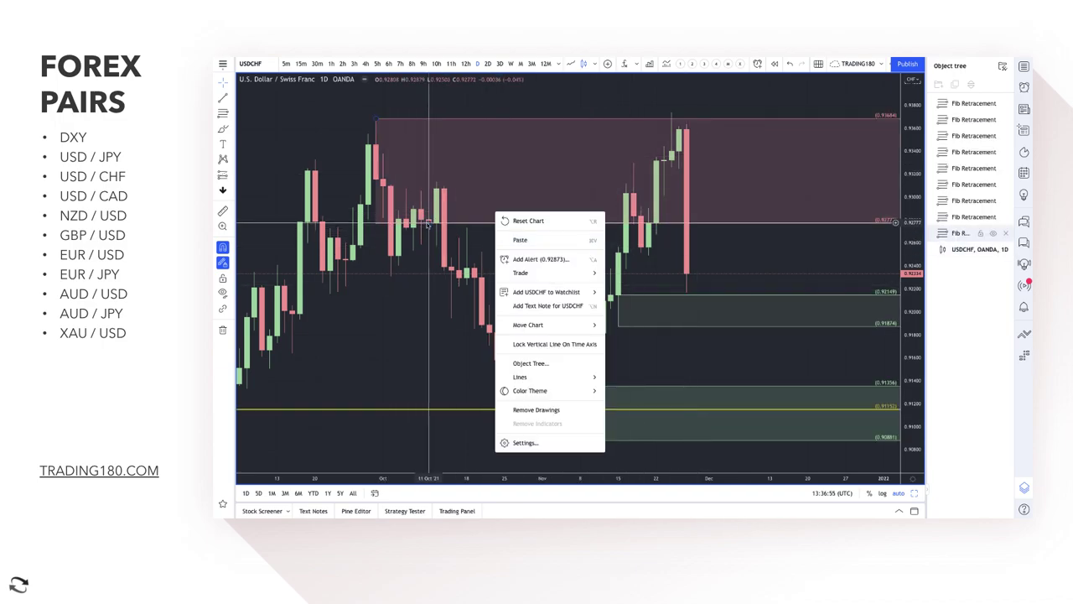
click(679, 150)
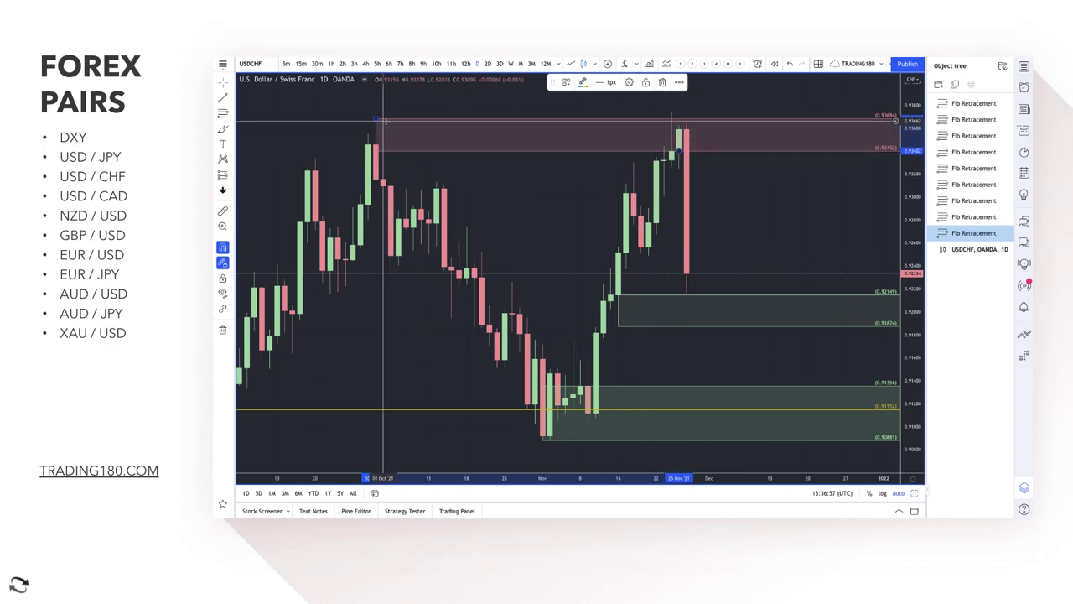
drag(386, 121, 673, 113)
- Brush a path rising from the latest candle into the red 0.93737–0.93402 zone and falling away, and circle its turning point
scroll(618, 166, down, 1)
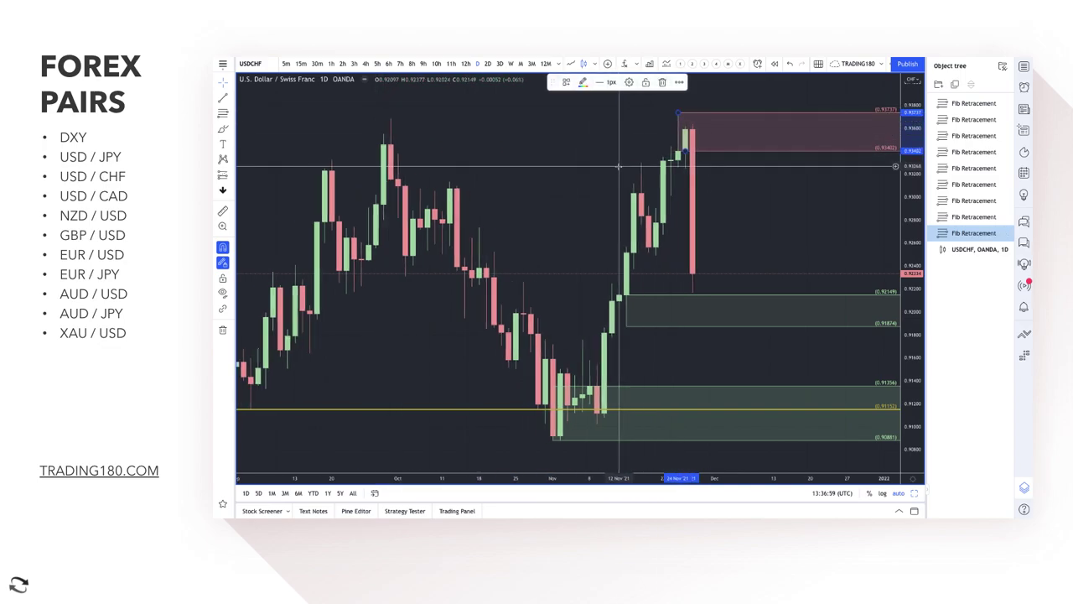
scroll(619, 165, down, 1)
click(221, 129)
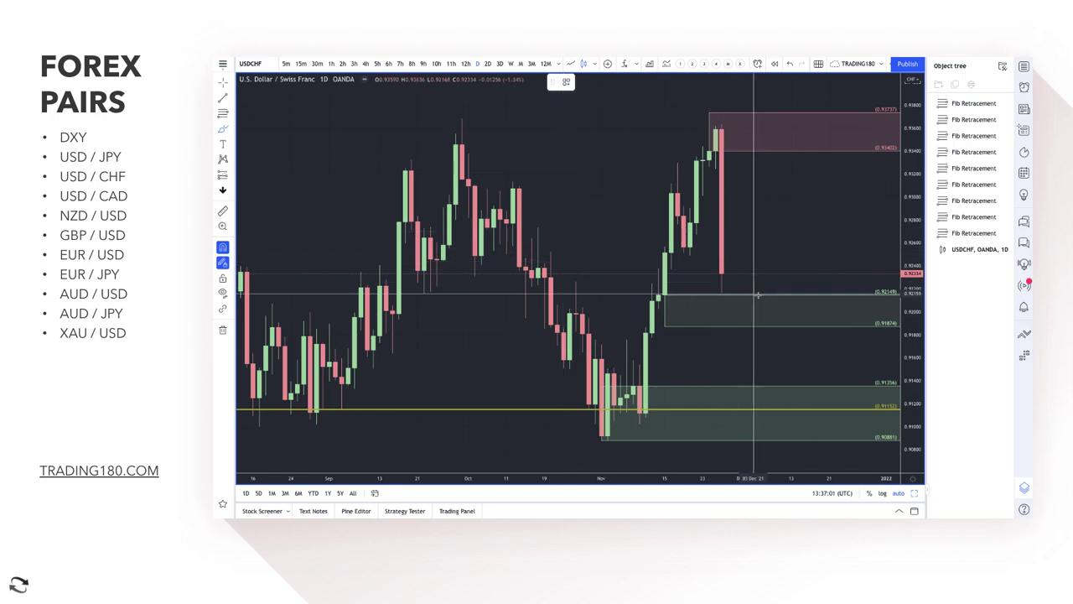
mouse_move(722, 274)
mouse_down()
mouse_move(767, 176)
mouse_move(798, 137)
mouse_move(838, 228)
mouse_move(855, 211)
mouse_up()
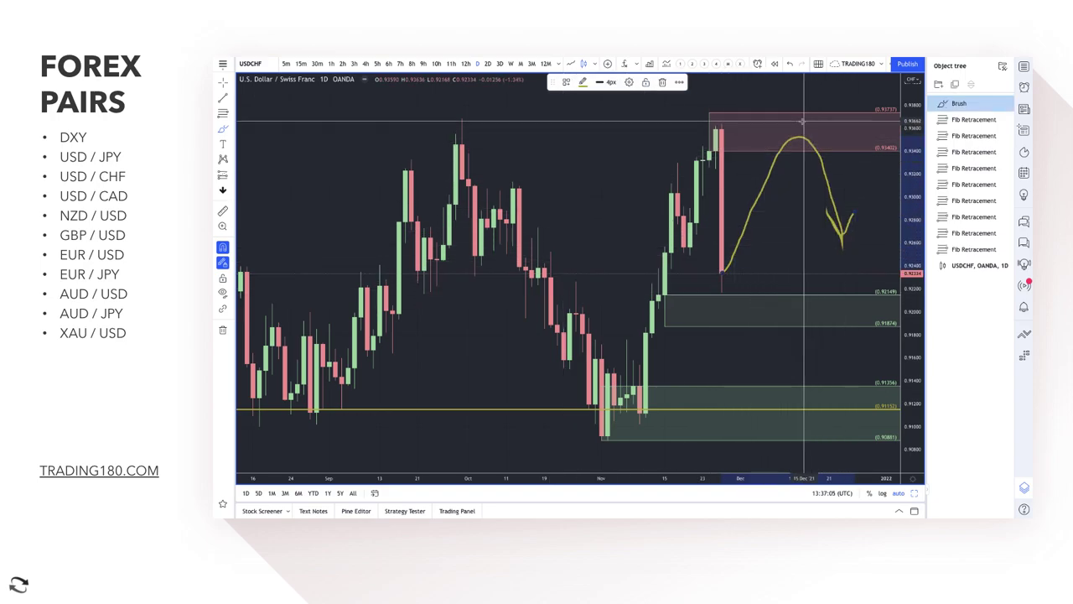
drag(802, 124, 837, 129)
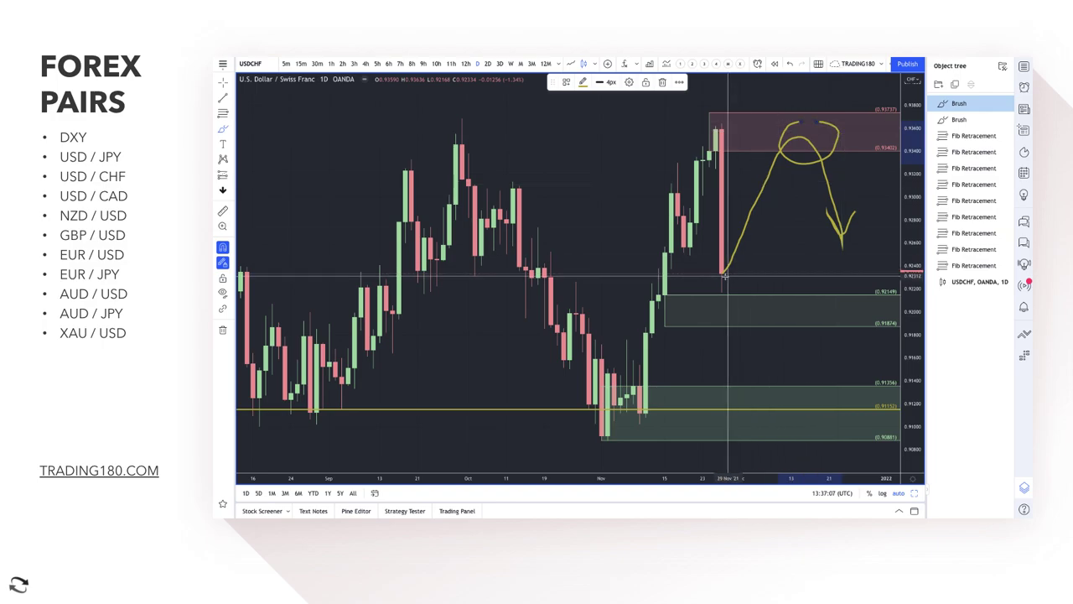
- Brush a path breaking below the 0.92149–0.91874 zone, retesting it and falling, and add two horizontal lines above the zone
scroll(664, 223, down, 3)
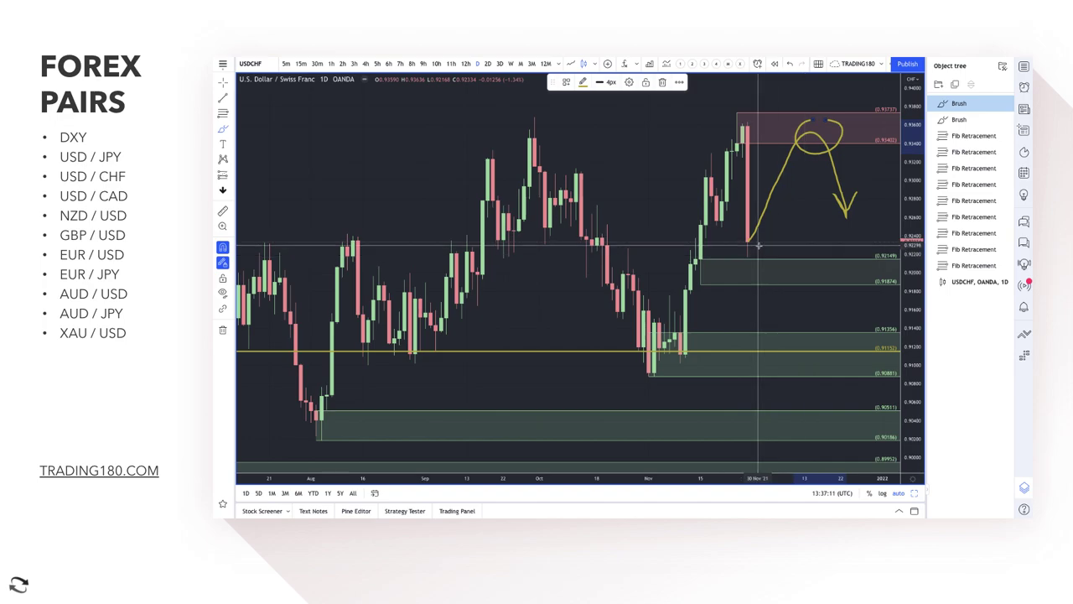
mouse_move(748, 244)
mouse_down()
mouse_move(777, 240)
mouse_move(785, 306)
mouse_move(827, 314)
mouse_move(877, 288)
mouse_up()
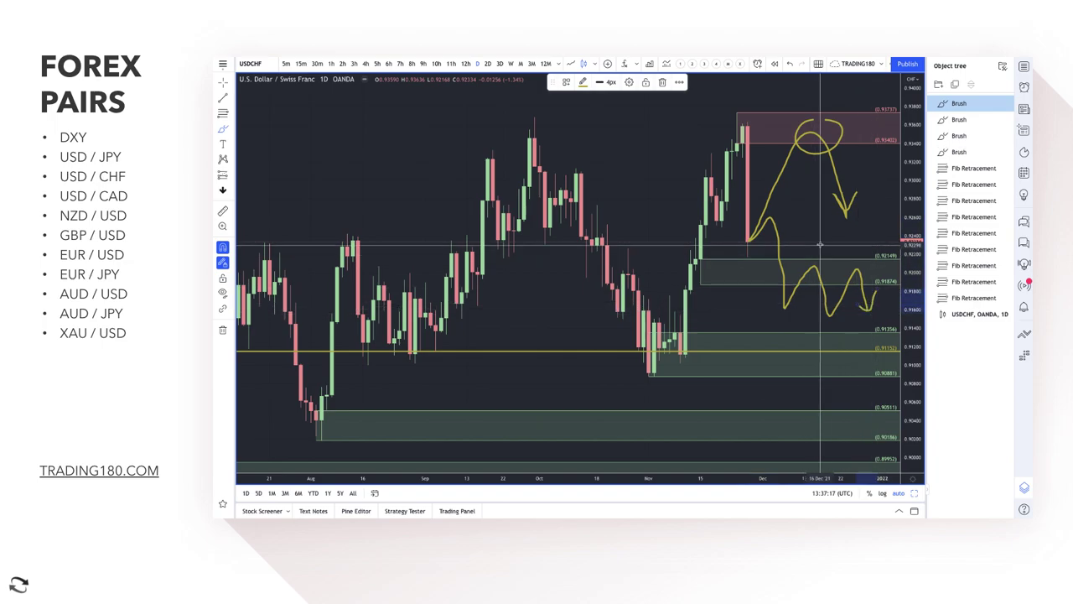
drag(830, 218, 872, 218)
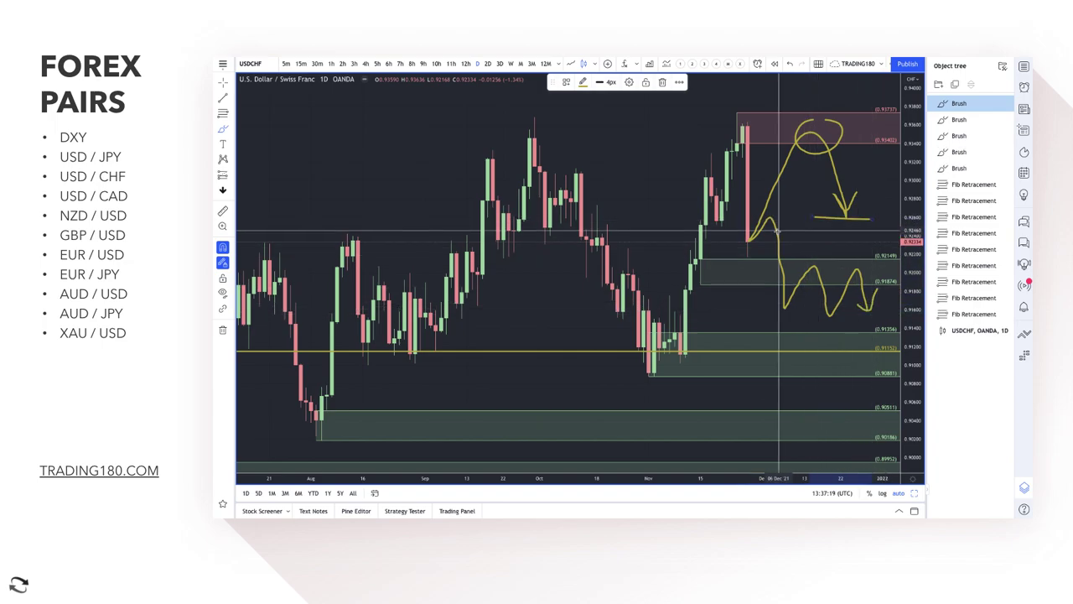
drag(776, 240, 872, 238)
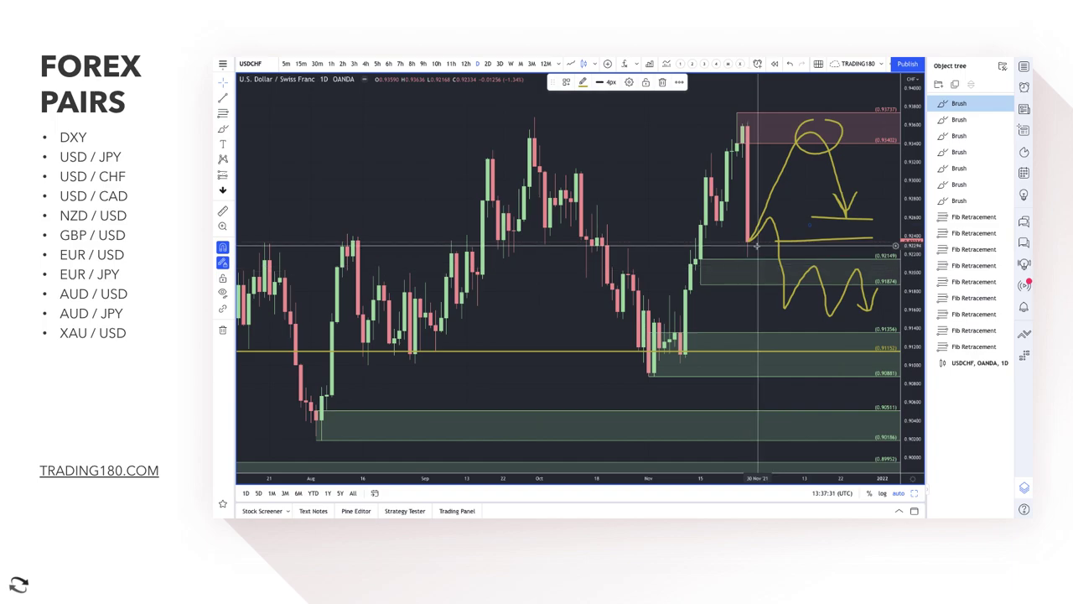
- Open the USDCAD chart and delete its lowest red zone, the one ending at 1.25818
scroll(756, 245, down, 5)
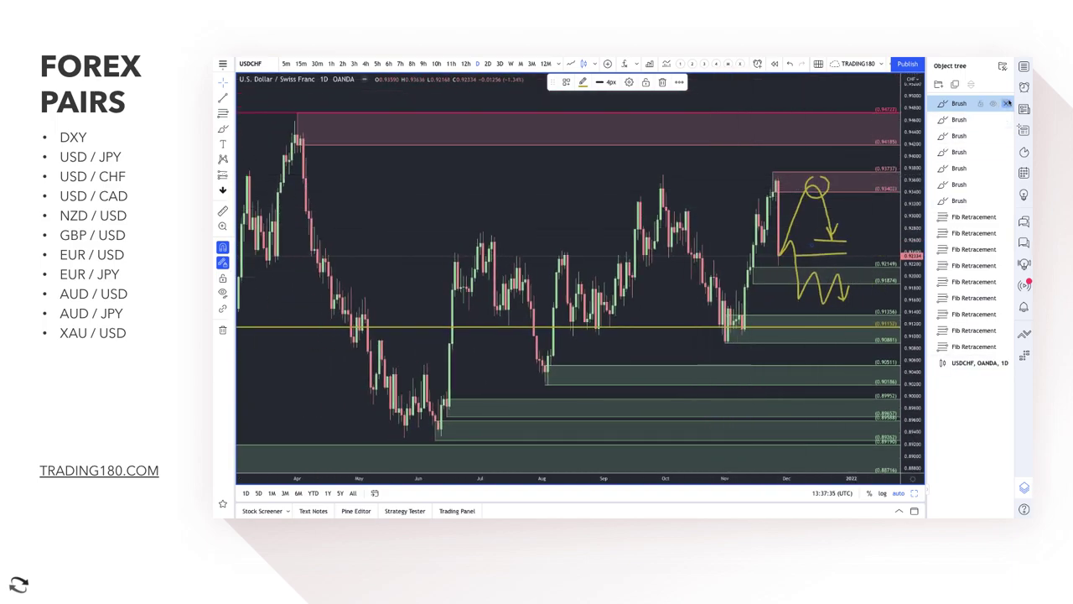
right_click(630, 158)
click(583, 176)
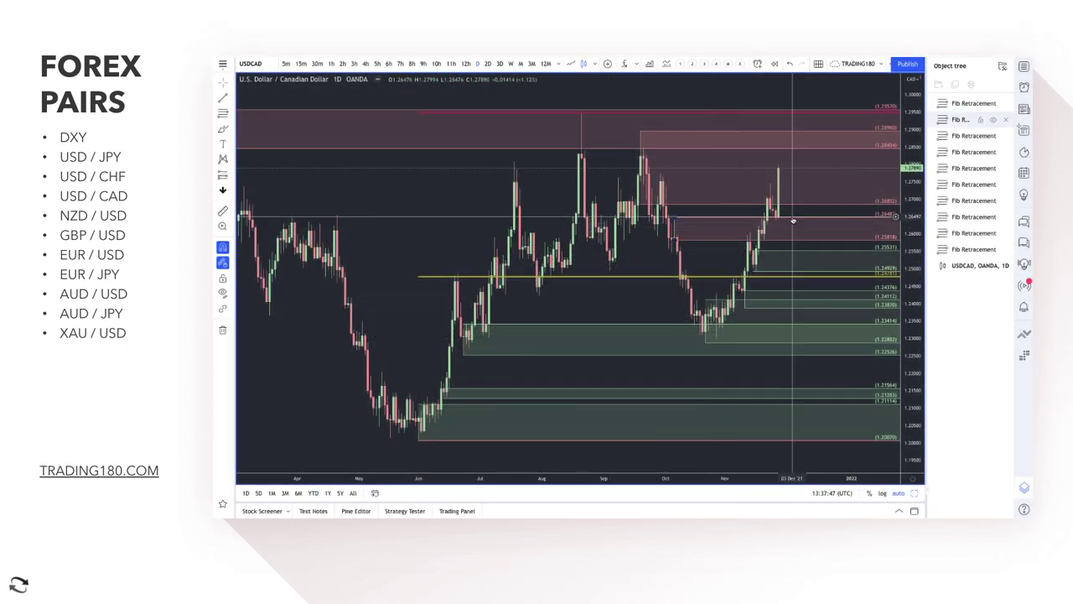
click(793, 220)
key(Delete)
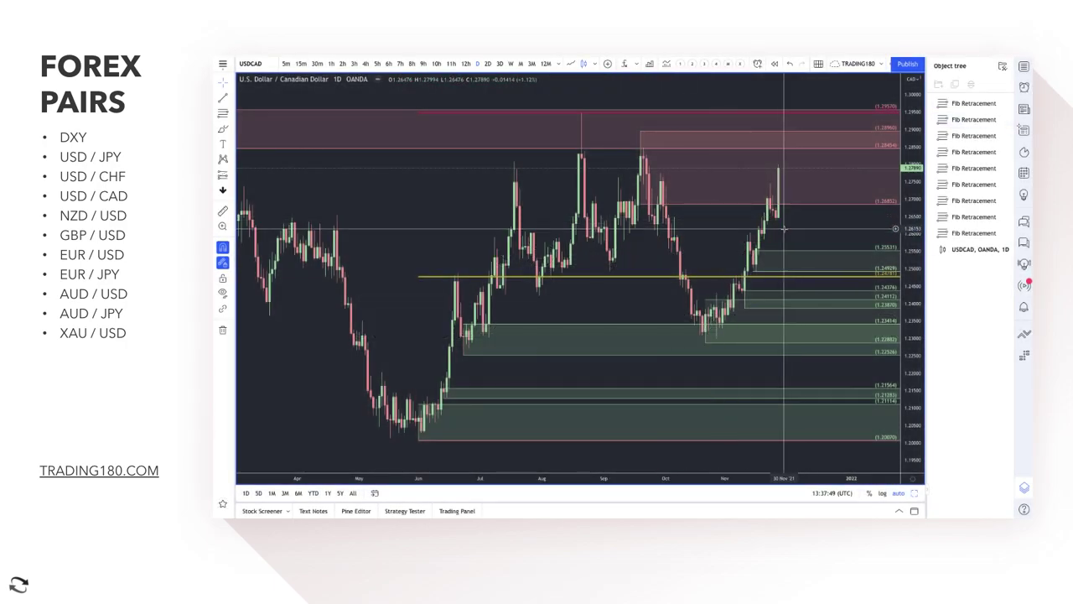
- Mark zones at 1.26678–1.26404 and 1.26112–1.25847 on USDCAD with Fib Retracements, using the "2. DEMAND" drawing template
scroll(721, 228, up, 2)
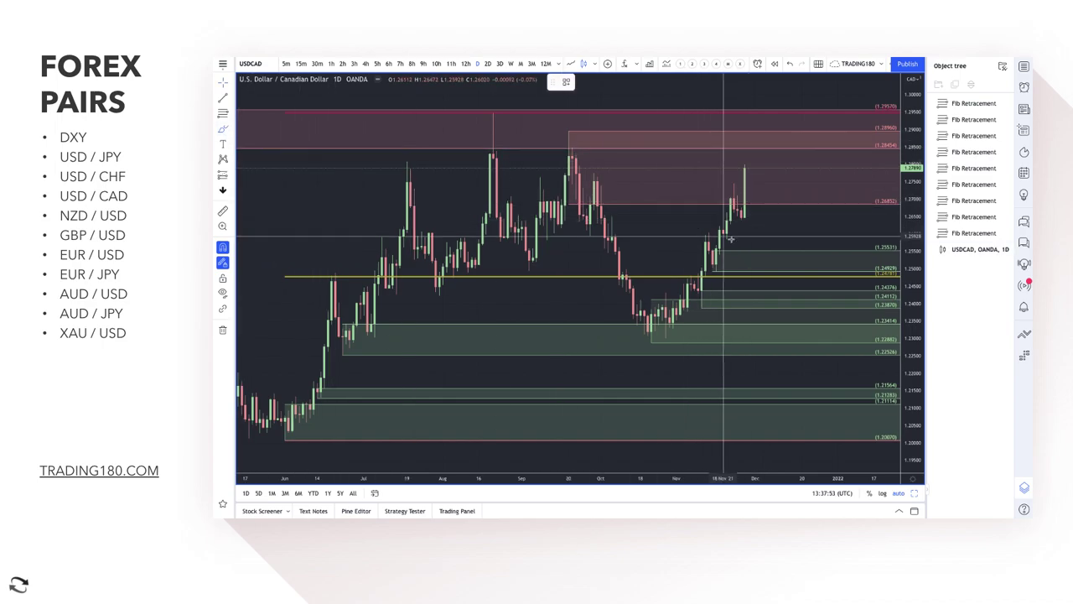
scroll(713, 238, up, 3)
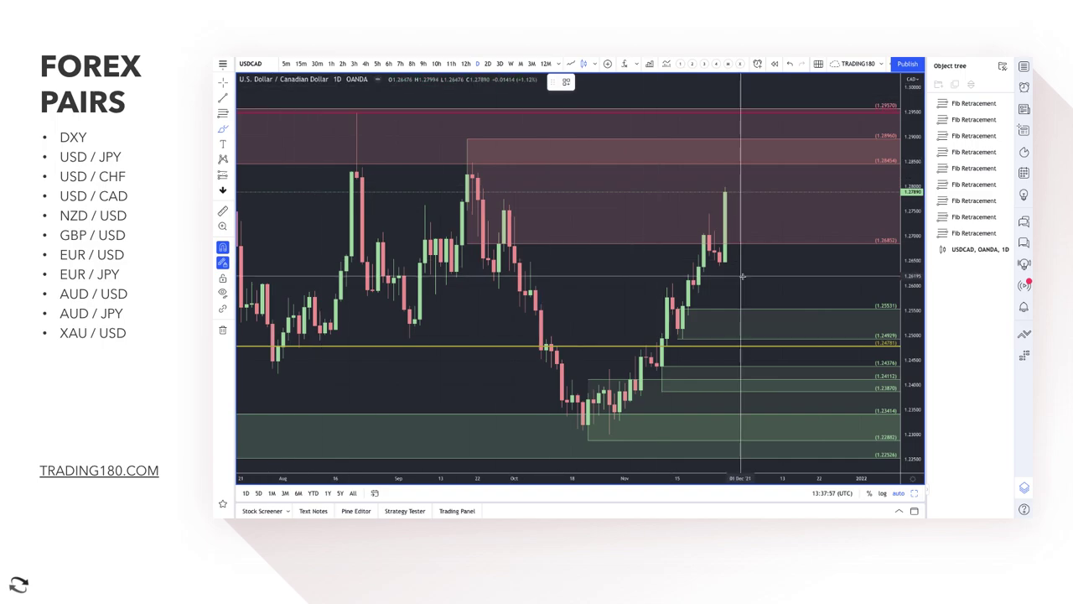
click(222, 114)
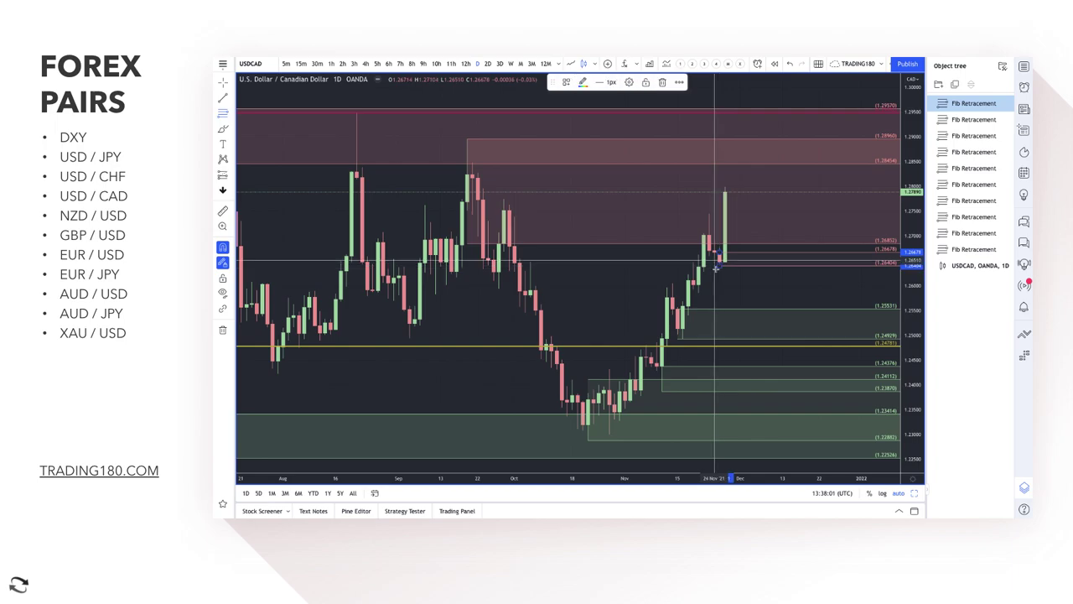
click(565, 81)
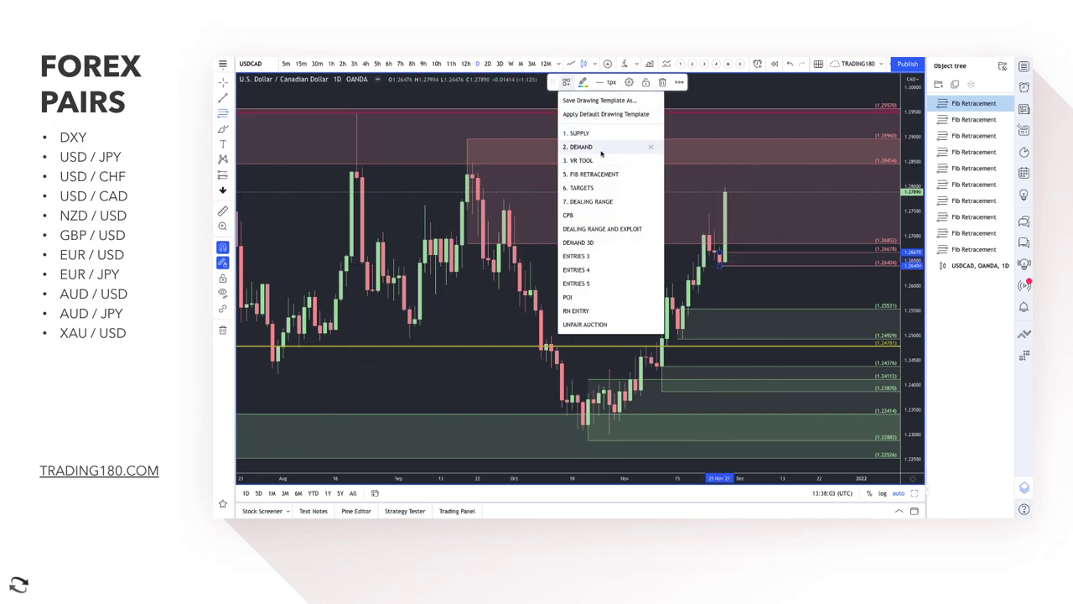
click(601, 151)
click(696, 289)
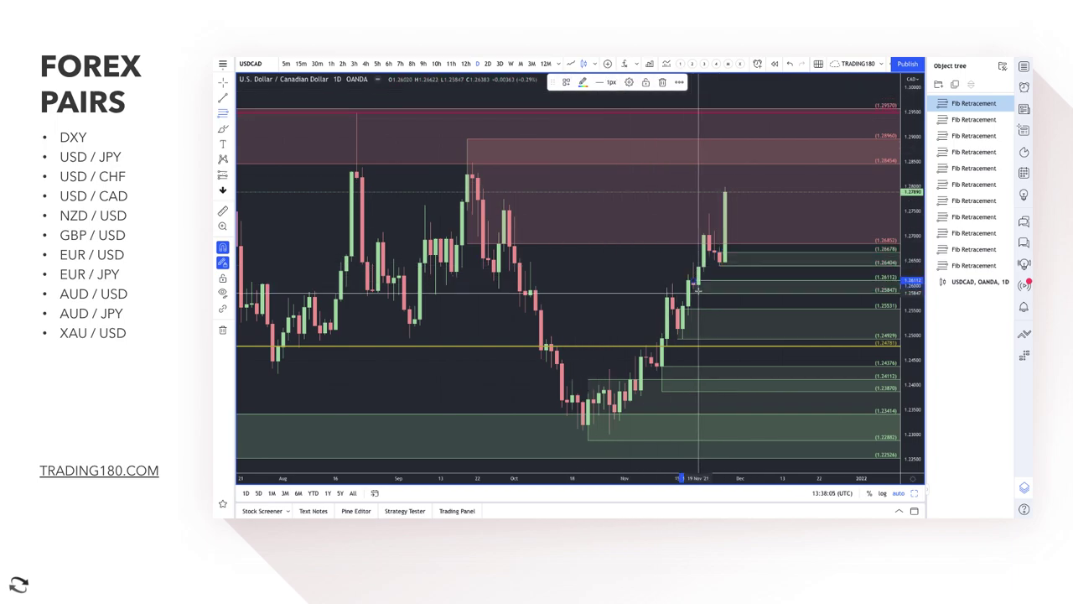
- Brush an arrow rising to about 1.2896 in the red zone and another falling from there to the 1.26112 level
click(224, 129)
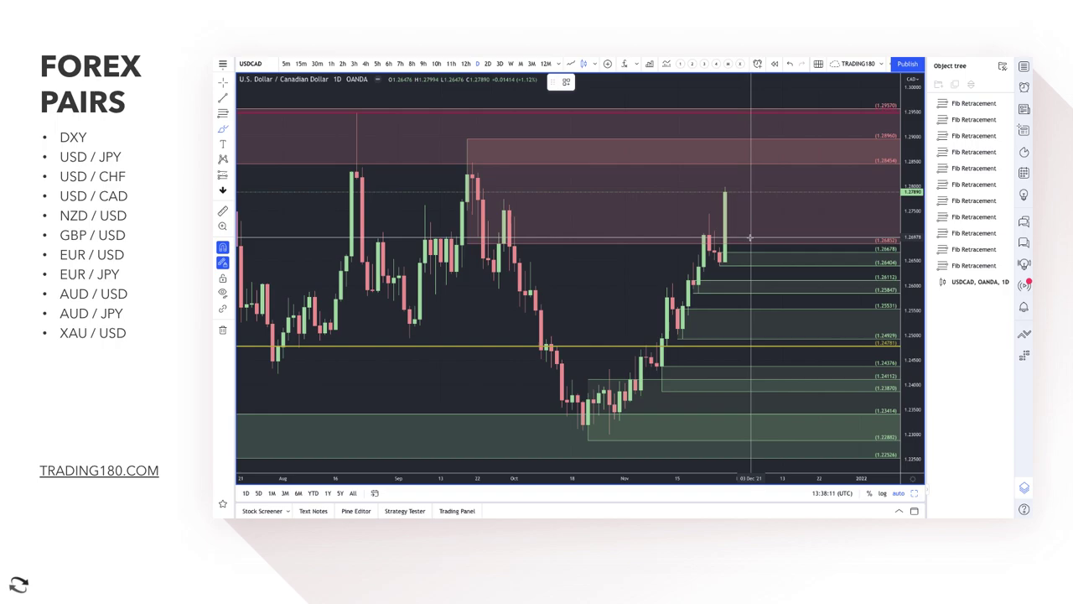
scroll(718, 236, down, 5)
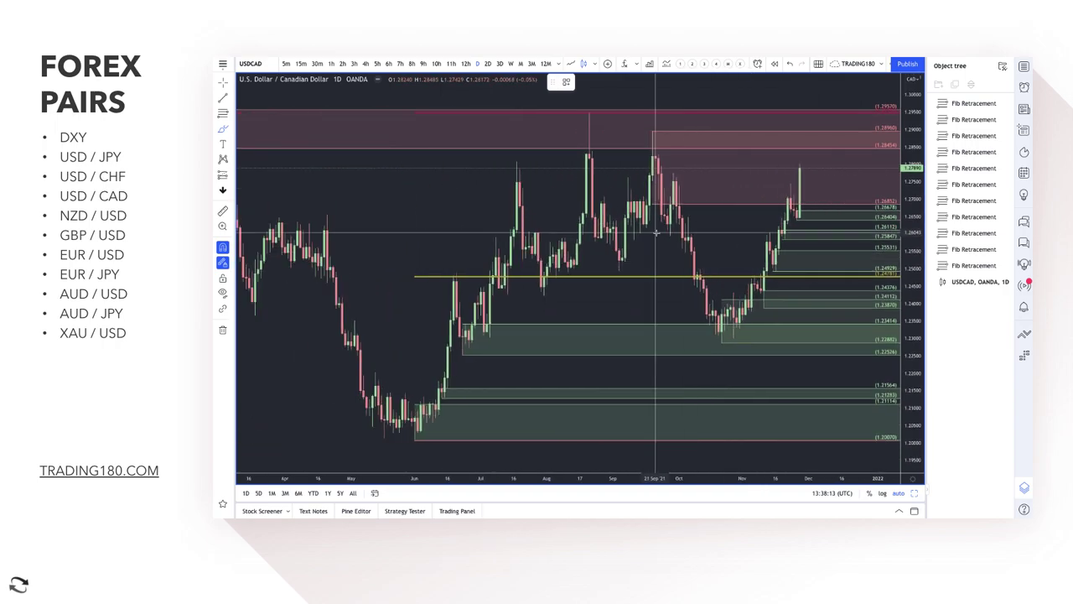
scroll(799, 177, down, 2)
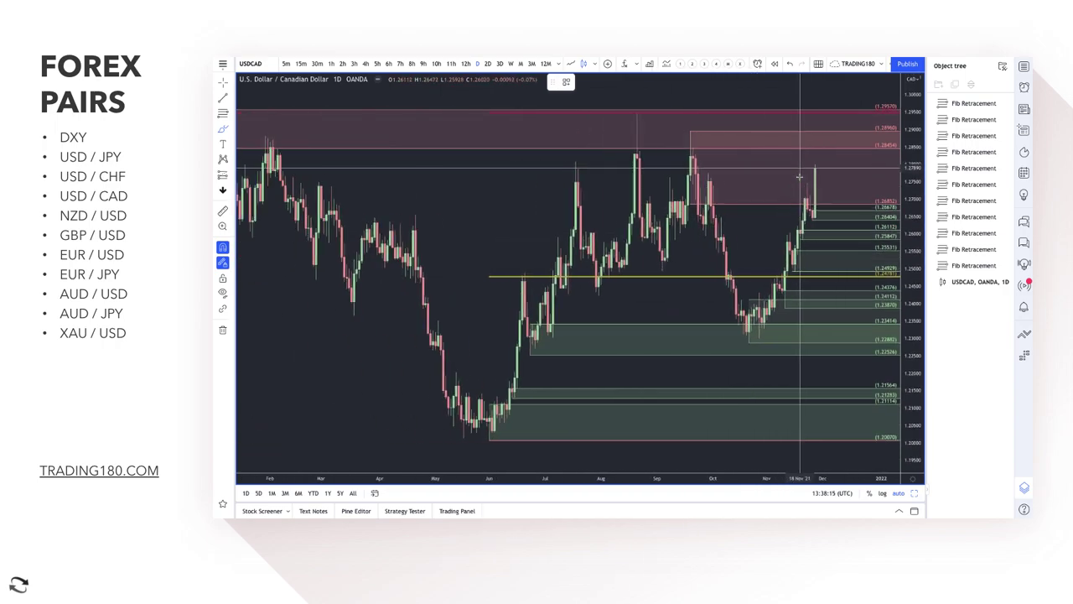
scroll(801, 174, down, 3)
scroll(855, 215, up, 4)
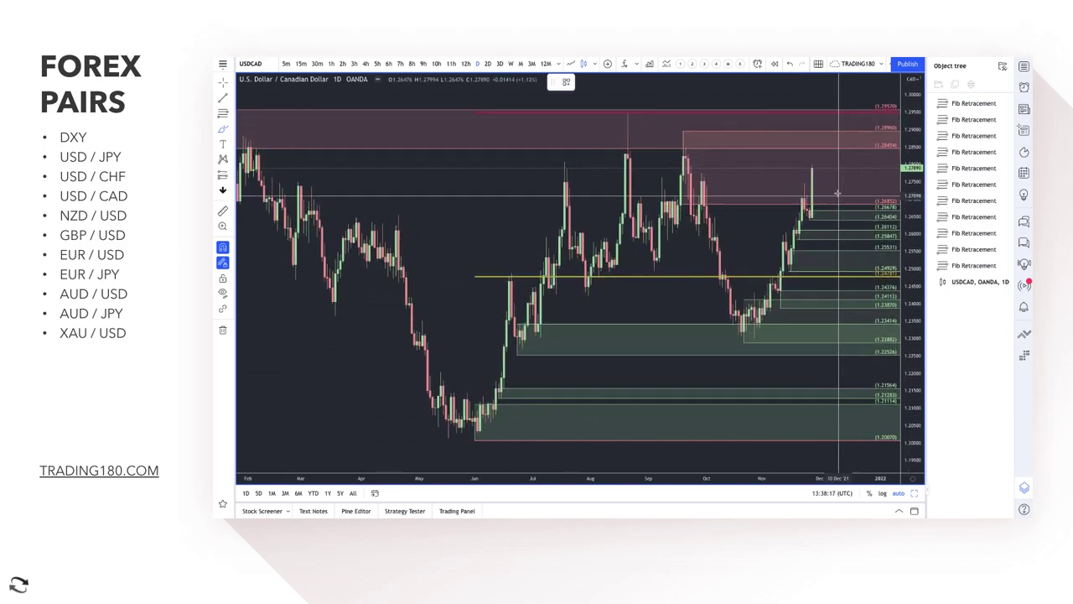
mouse_move(836, 188)
mouse_down()
mouse_move(838, 178)
mouse_move(884, 224)
mouse_move(891, 197)
mouse_up()
scroll(846, 159, down, 2)
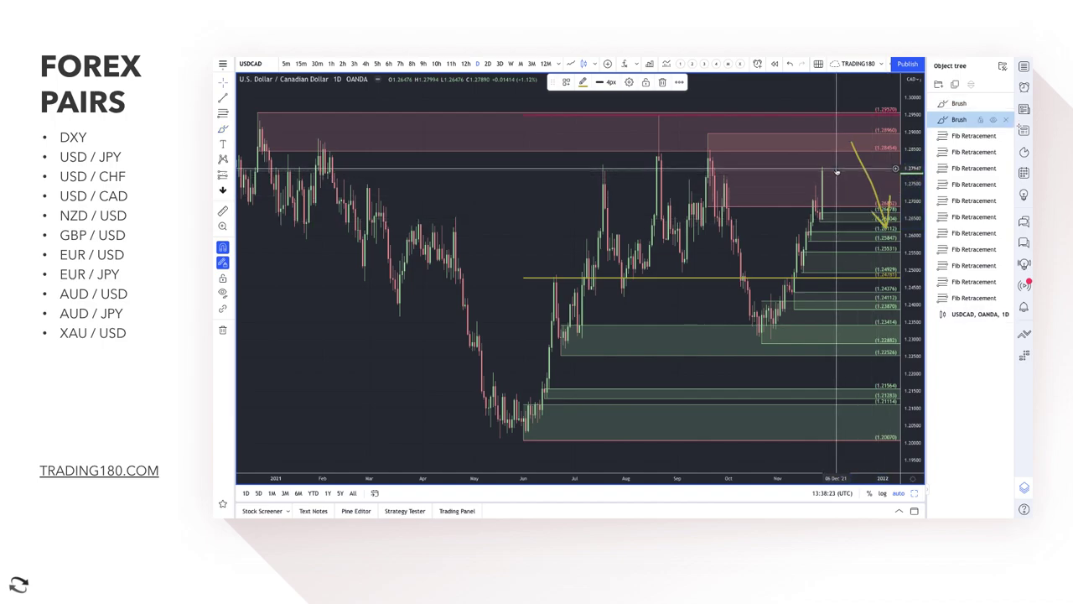
key(Delete)
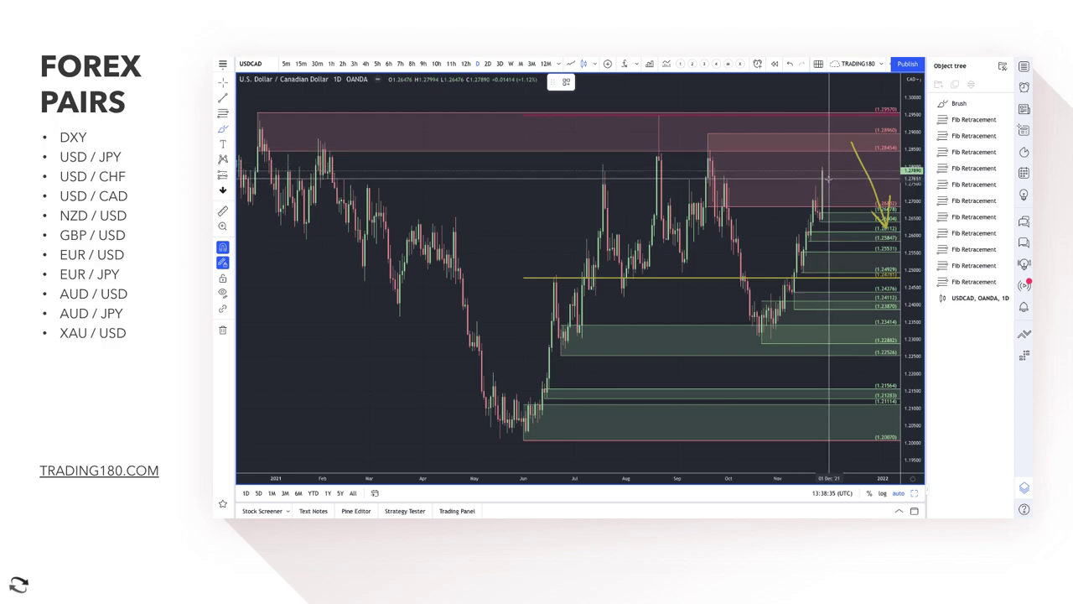
mouse_move(823, 199)
mouse_down()
mouse_move(836, 143)
mouse_move(851, 155)
mouse_up()
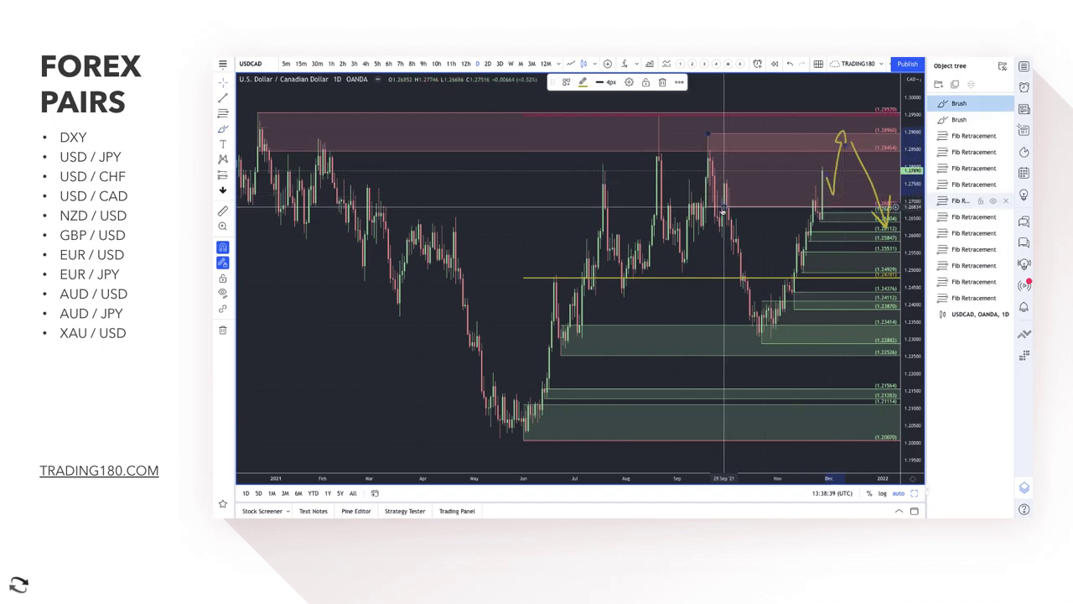
- Move the lower edge of the red zone that starts at 1.28960 up to 1.27688
click(707, 186)
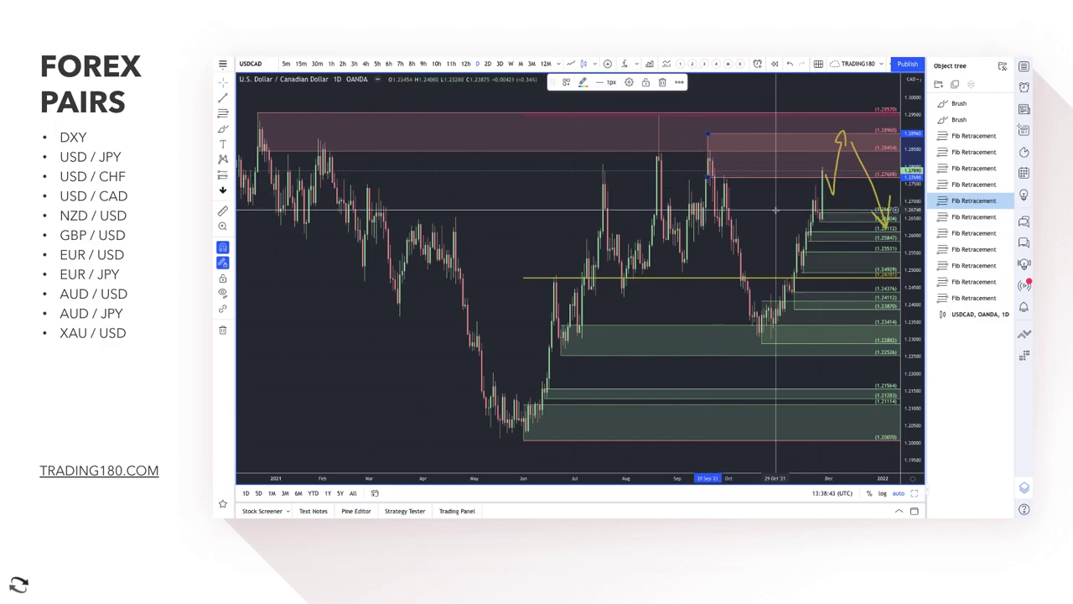
- Brush a falling stroke to the 1.26678–1.26404 demand zone, circle that spot and add an arrow rising from it
scroll(774, 210, up, 2)
scroll(775, 210, up, 2)
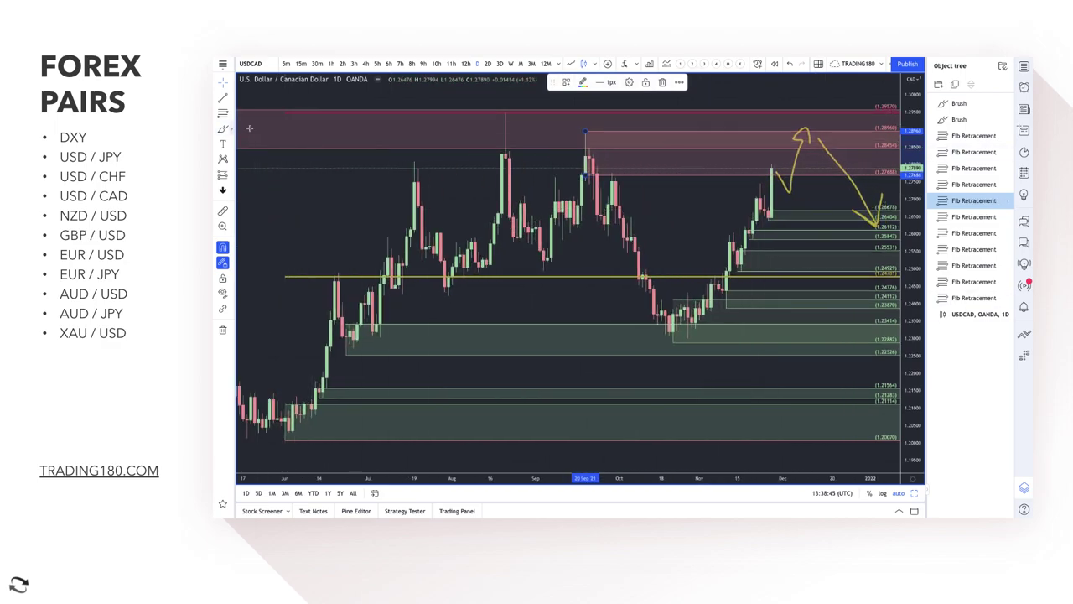
click(222, 128)
mouse_move(803, 202)
mouse_down()
mouse_move(826, 178)
mouse_move(795, 200)
mouse_up()
click(796, 203)
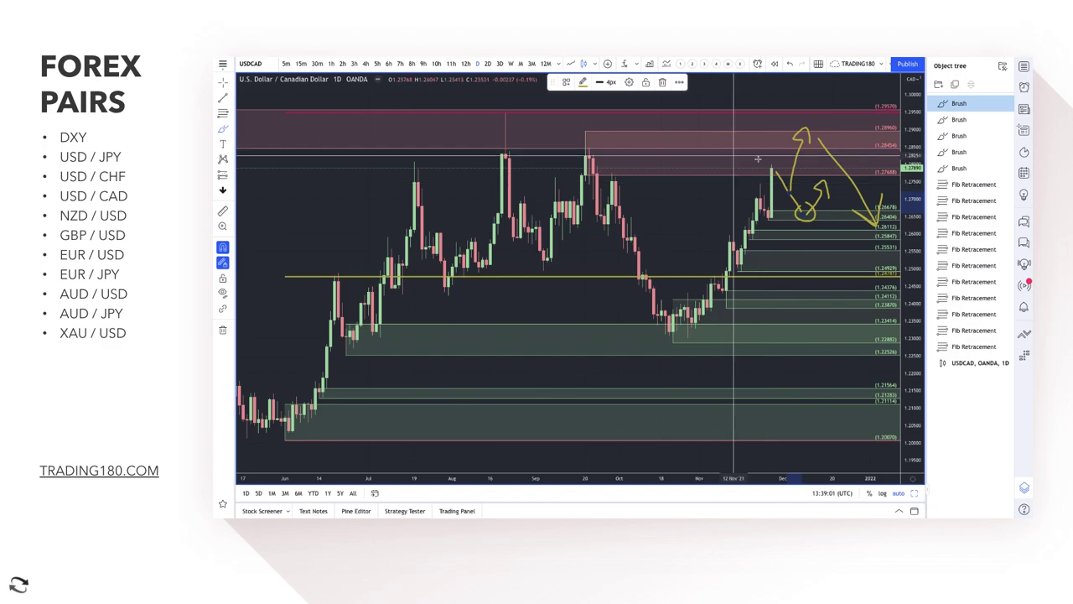
- Brush circles around the four past price peaks in the red 1.29570–1.28454 zone and add short pointer strokes to the later three
scroll(789, 164, down, 5)
scroll(789, 164, up, 3)
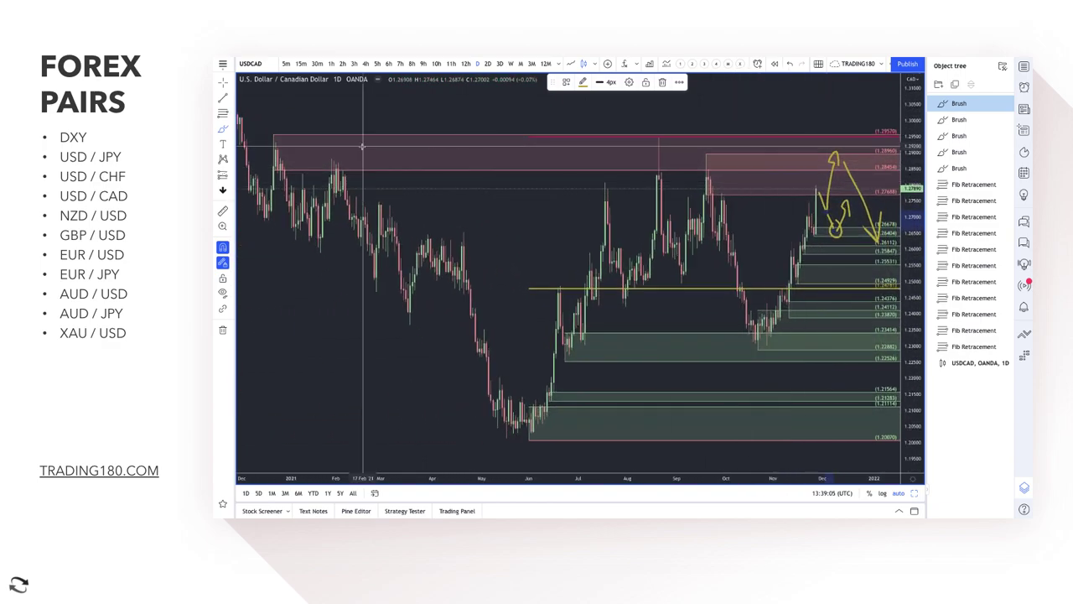
click(222, 131)
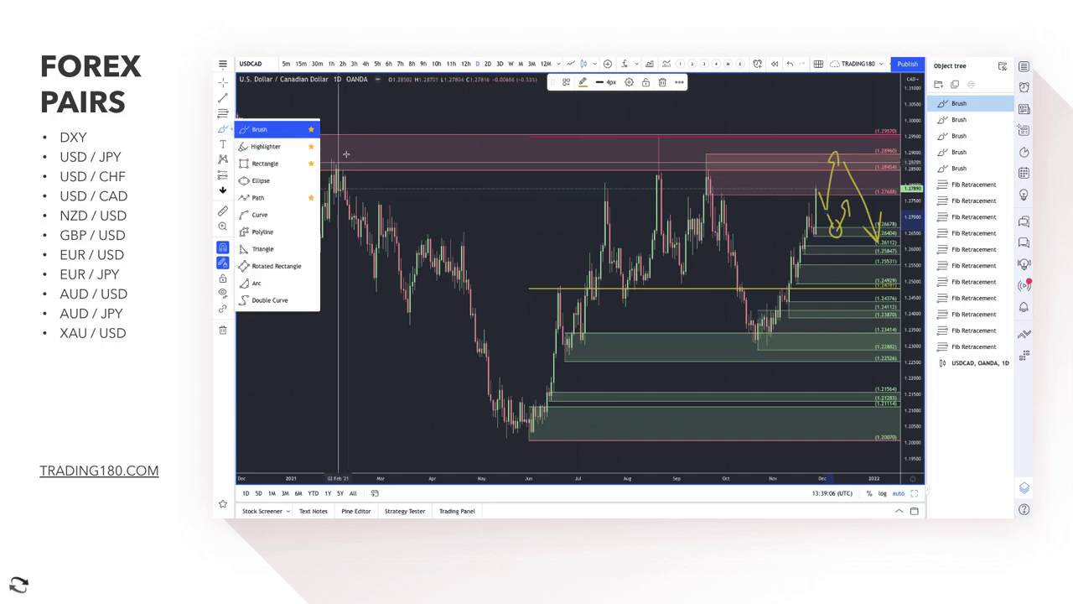
click(260, 143)
drag(288, 151, 333, 151)
drag(644, 164, 719, 151)
drag(380, 124, 347, 149)
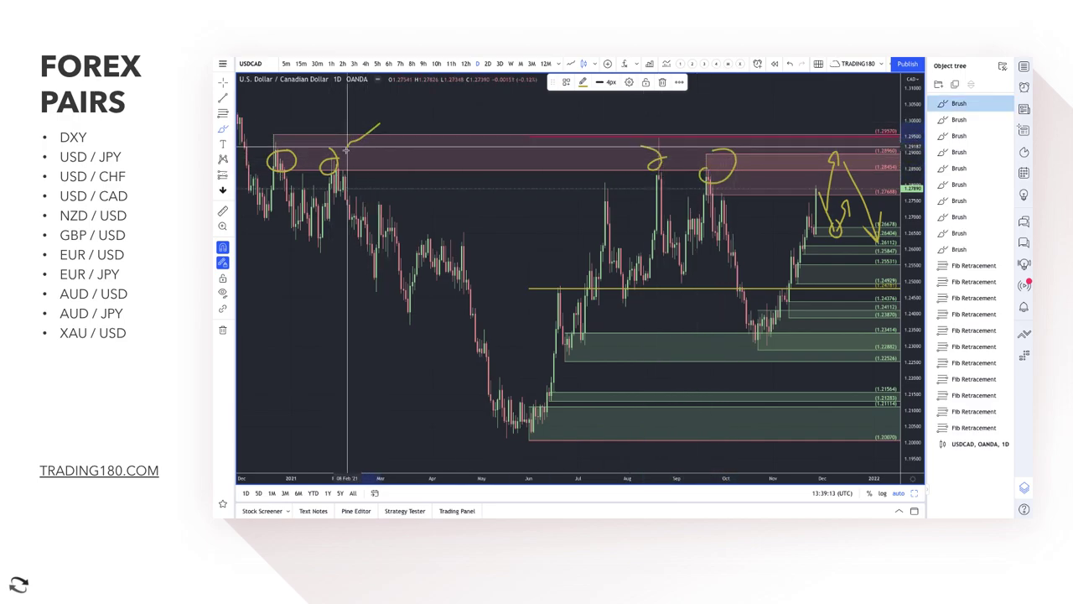
mouse_move(642, 148)
mouse_down()
mouse_move(703, 131)
mouse_move(711, 172)
mouse_move(730, 171)
mouse_up()
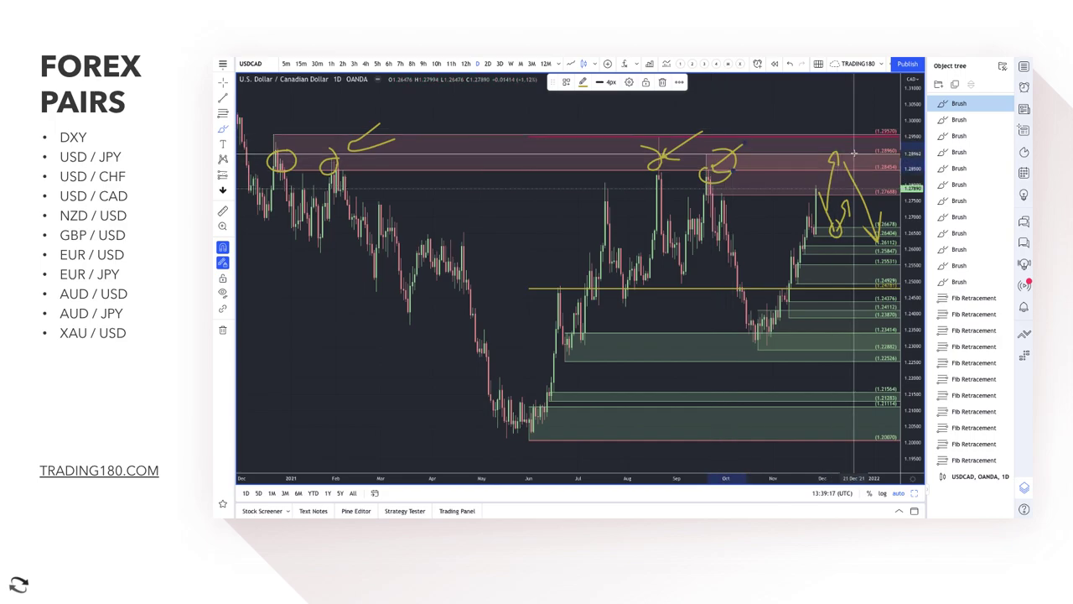
- Draw a Fib Retracement zone from 1.29905 to 1.30292 starting at the late-November 2020 drop and apply the 1. SUPPLY template
scroll(832, 150, down, 1)
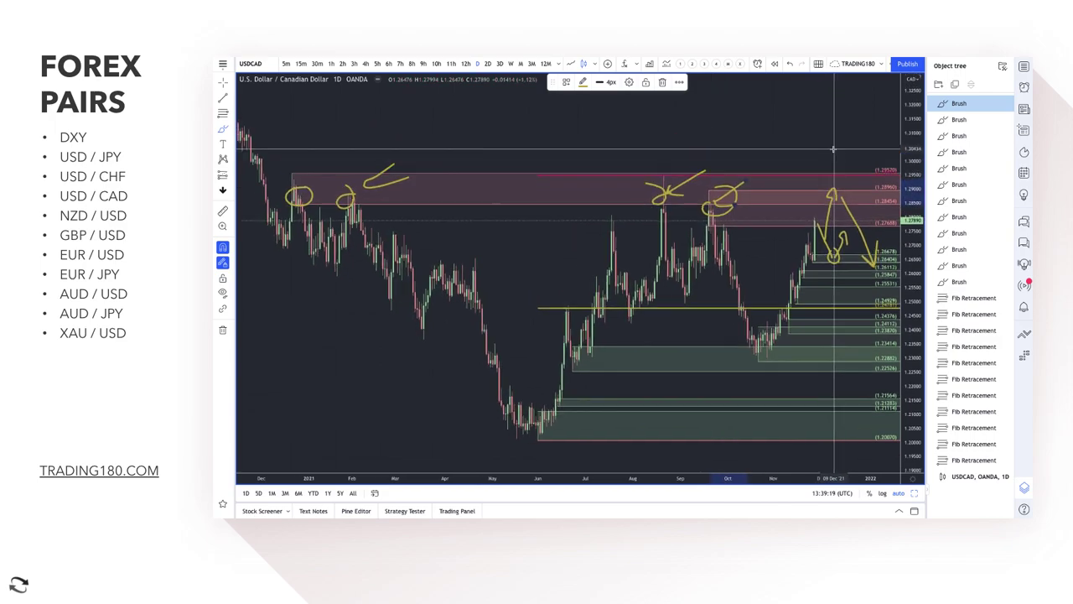
scroll(832, 149, down, 1)
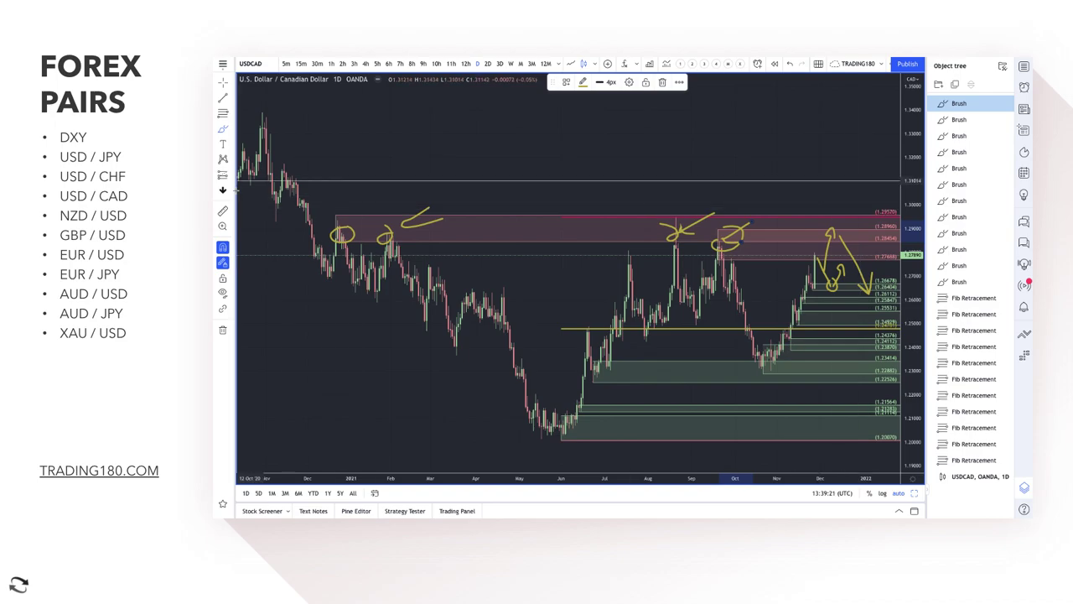
click(222, 114)
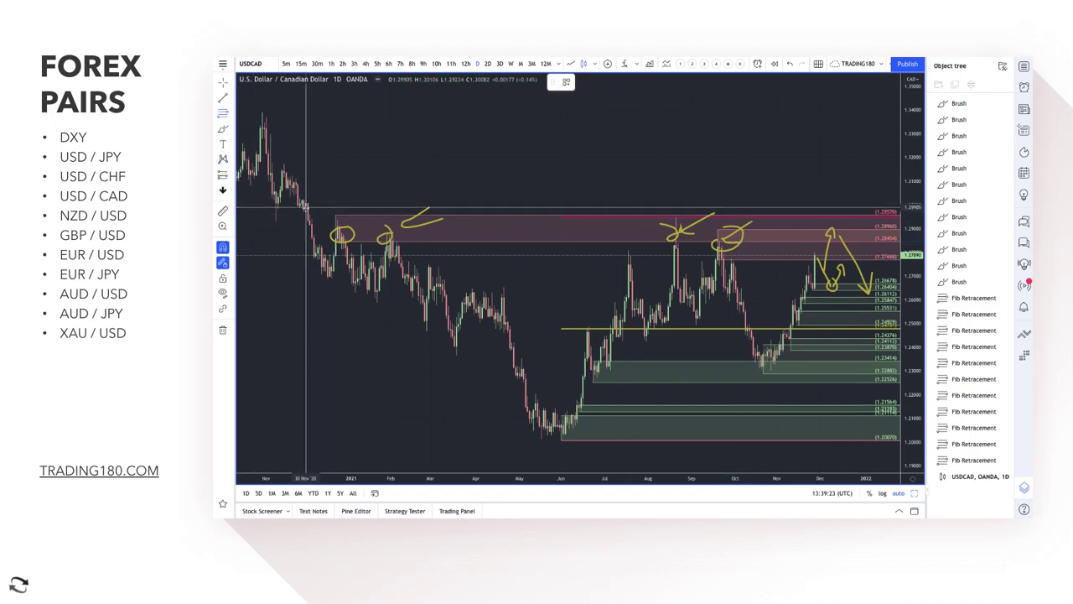
drag(304, 205, 304, 196)
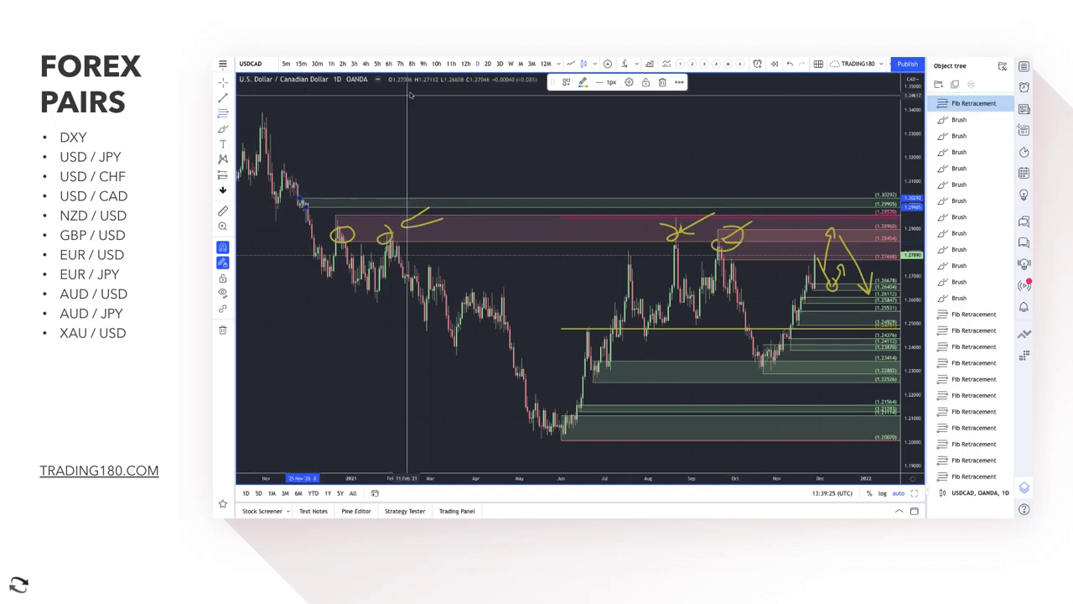
click(566, 83)
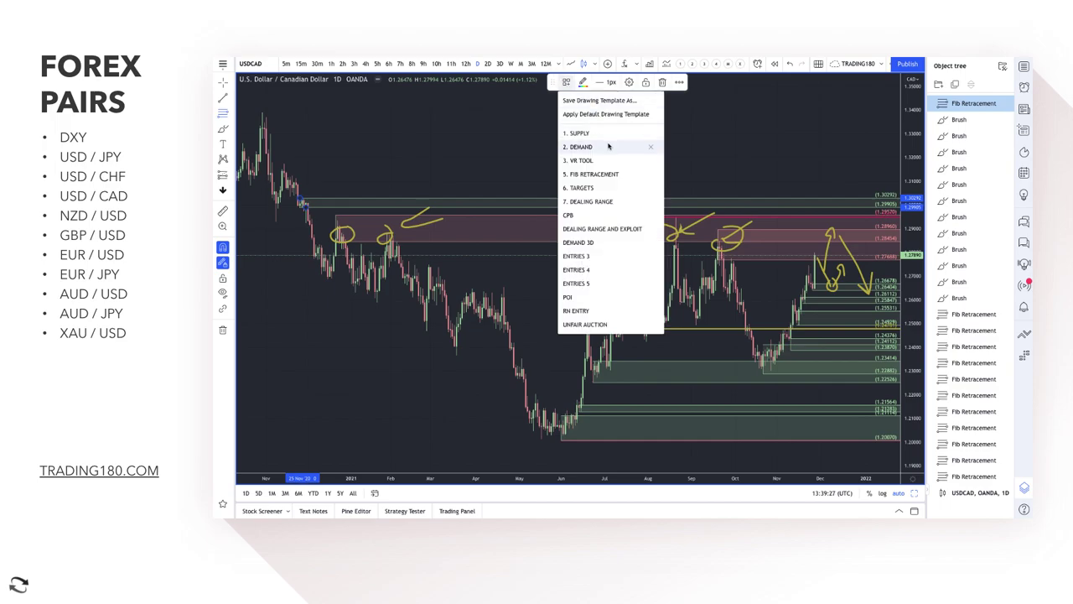
click(610, 134)
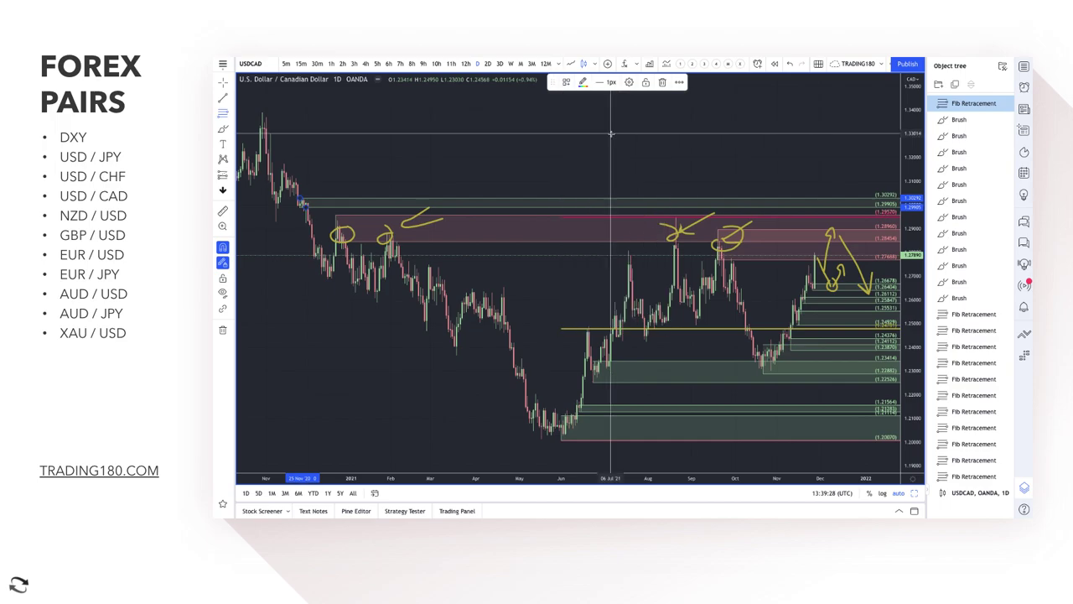
- Brush a projected falling move from the 1.30292–1.29905 supply zone above the latest USDCAD price
click(222, 128)
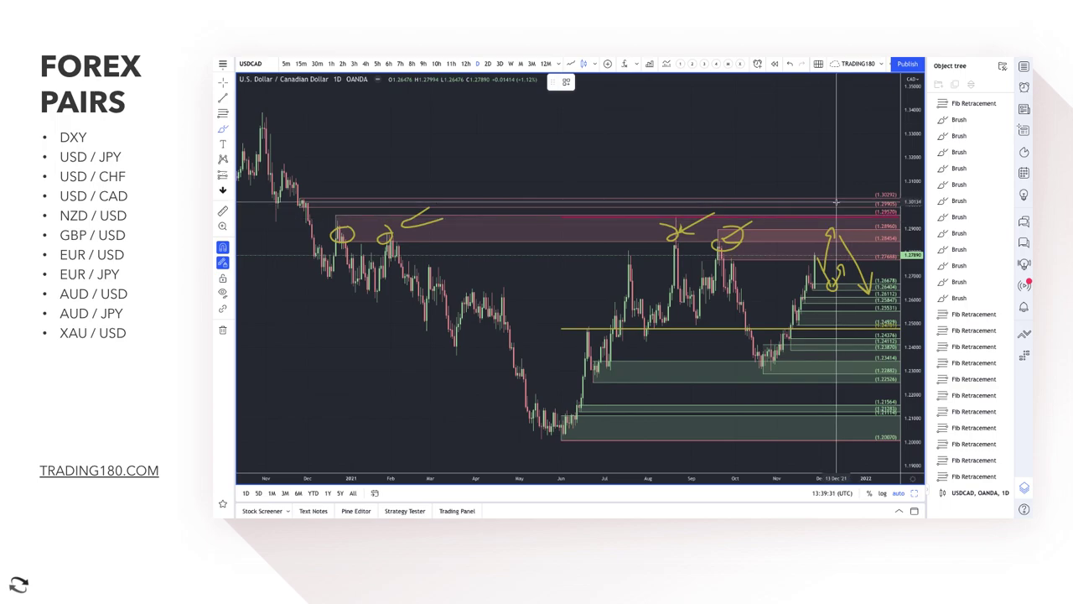
drag(828, 198, 872, 253)
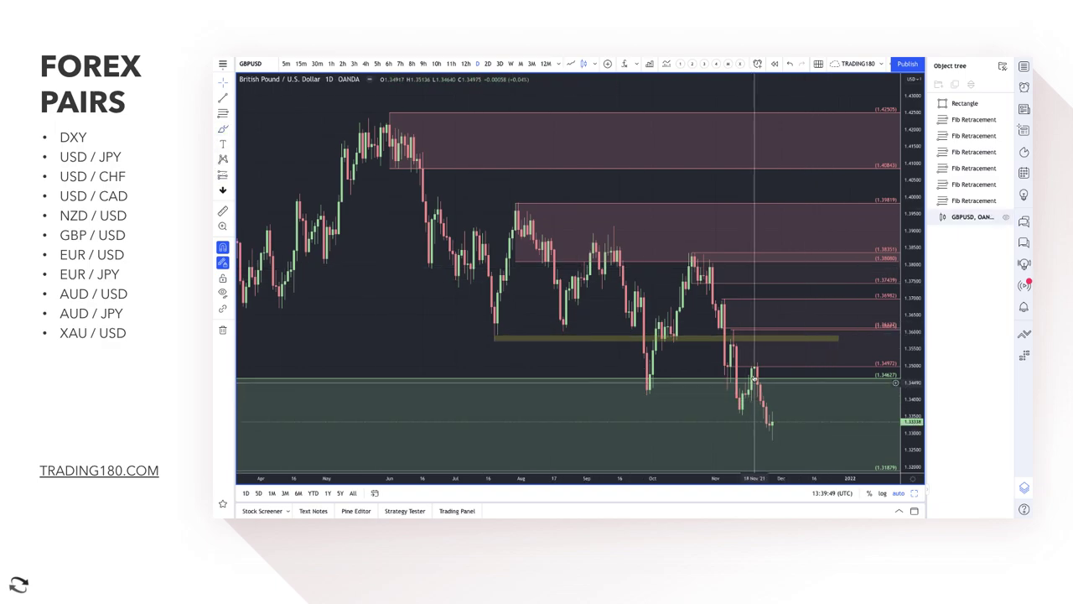
- On the GBPUSD chart, move the upper edge of the green demand zone that reaches down to 1.31879 to 1.33621
scroll(733, 377, up, 5)
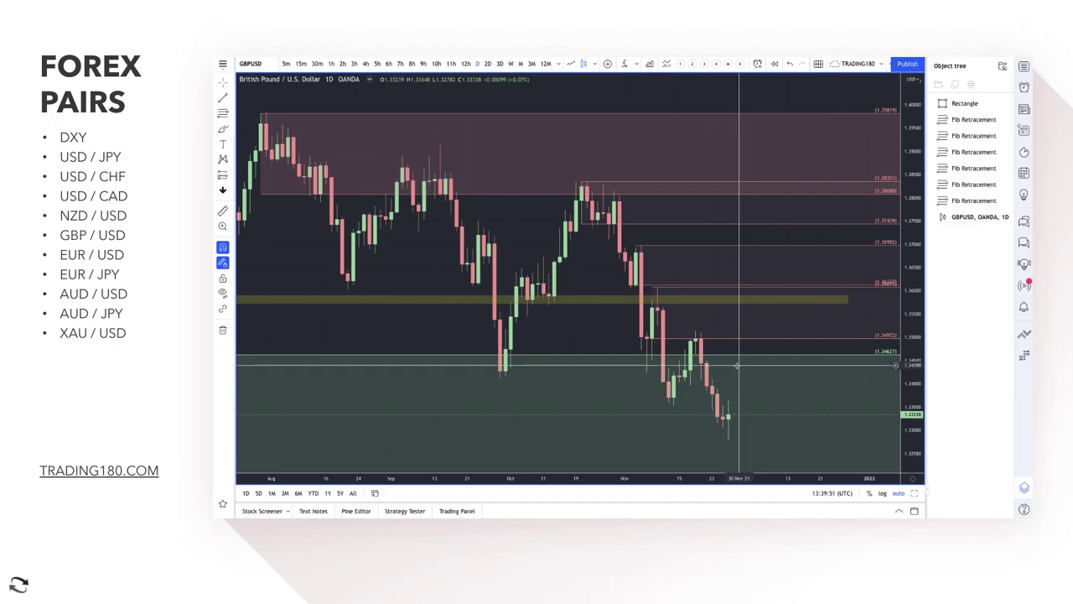
scroll(662, 362, down, 8)
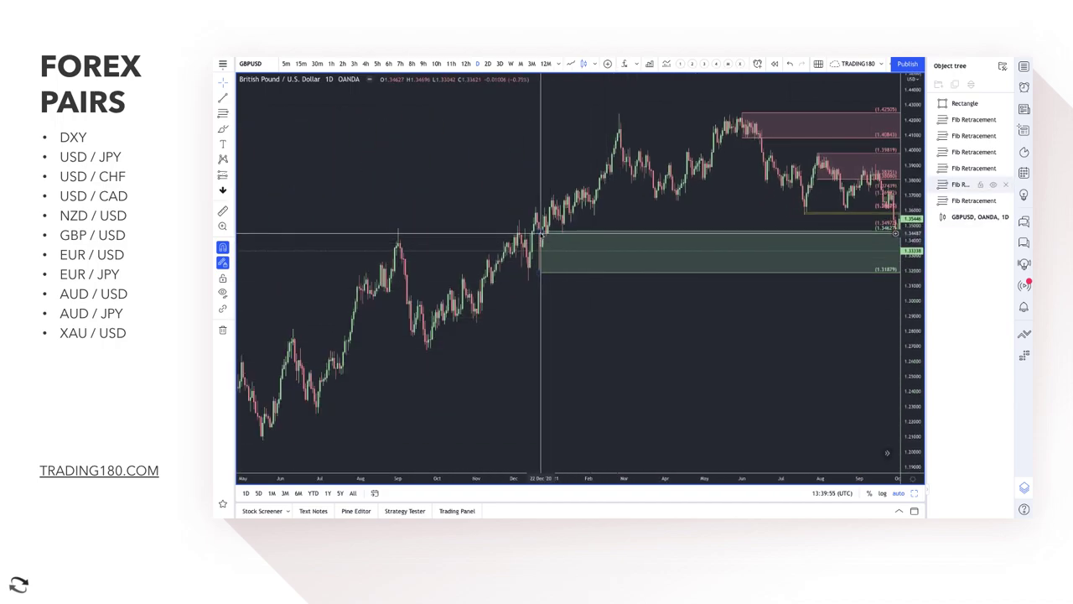
mouse_move(541, 232)
mouse_down()
mouse_move(528, 256)
mouse_move(546, 232)
mouse_move(541, 250)
mouse_up()
- Move the lower edge of the early-November red supply zone to 1.34917
scroll(730, 277, right, 5)
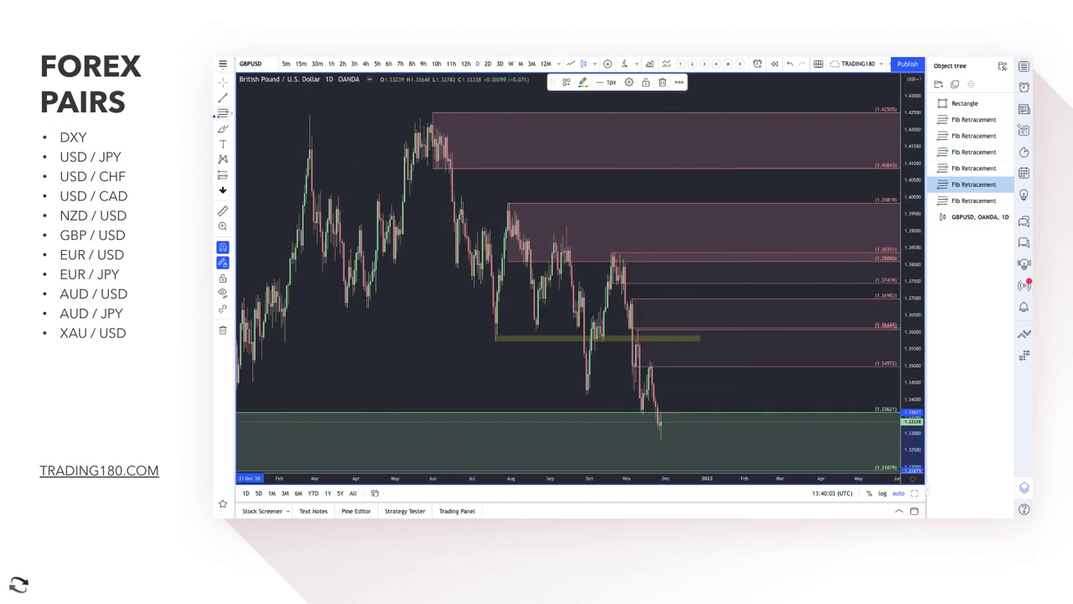
click(636, 366)
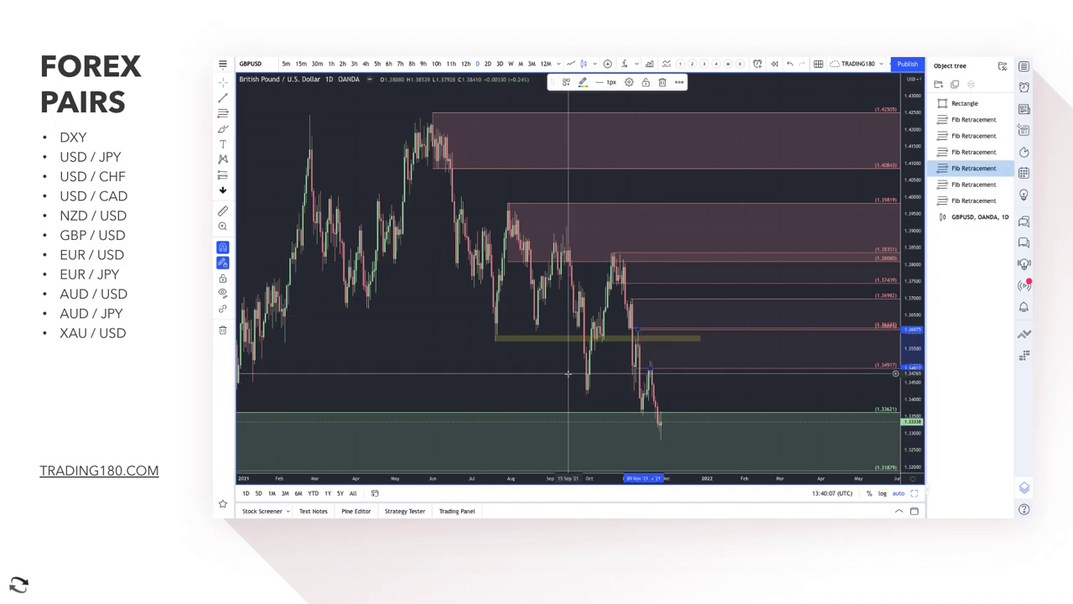
click(800, 375)
- Brush a circle around the October peak, trace the fall into the demand zone, and project a rise to about 1.350 with a falling arrow
scroll(799, 372, up, 5)
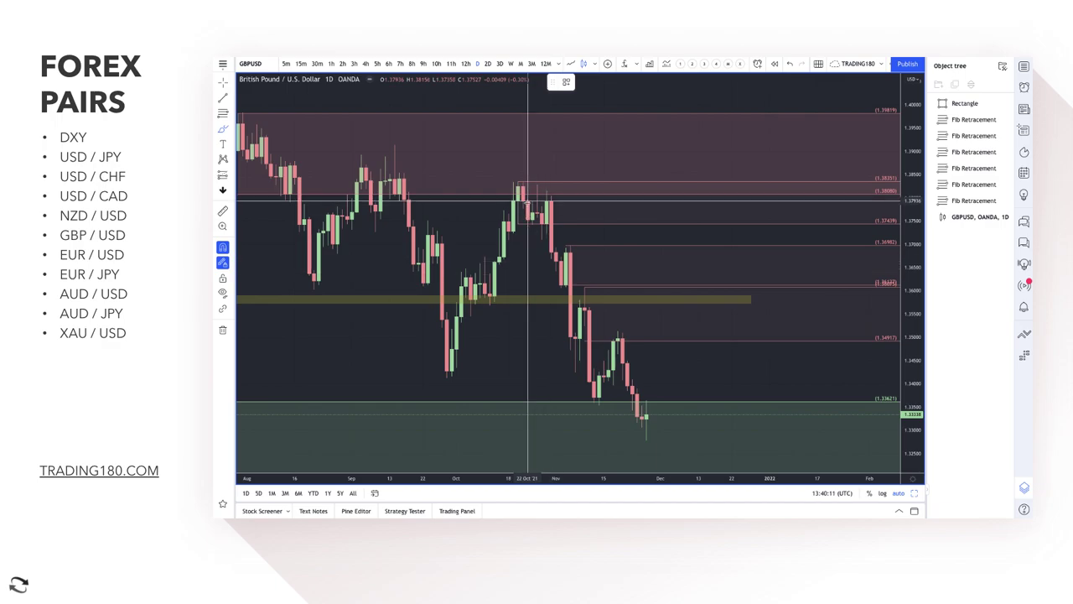
mouse_move(540, 185)
mouse_down()
mouse_move(491, 198)
mouse_move(520, 224)
mouse_move(556, 206)
mouse_move(540, 205)
mouse_move(570, 336)
mouse_move(627, 381)
mouse_move(638, 417)
mouse_move(678, 349)
mouse_move(708, 356)
mouse_move(728, 390)
mouse_move(731, 379)
mouse_up()
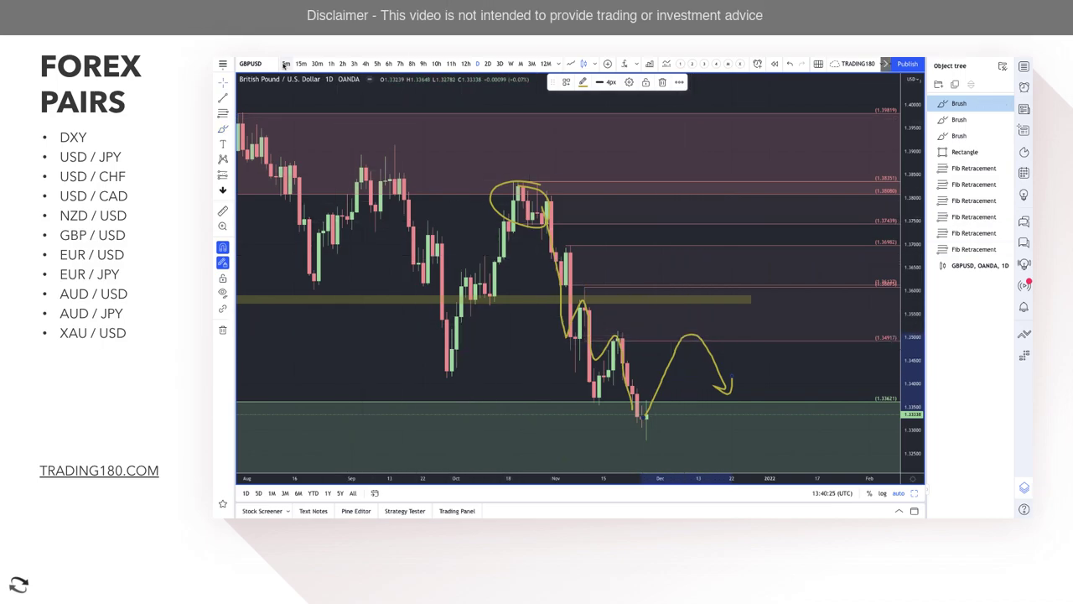
right_click(731, 325)
click(703, 314)
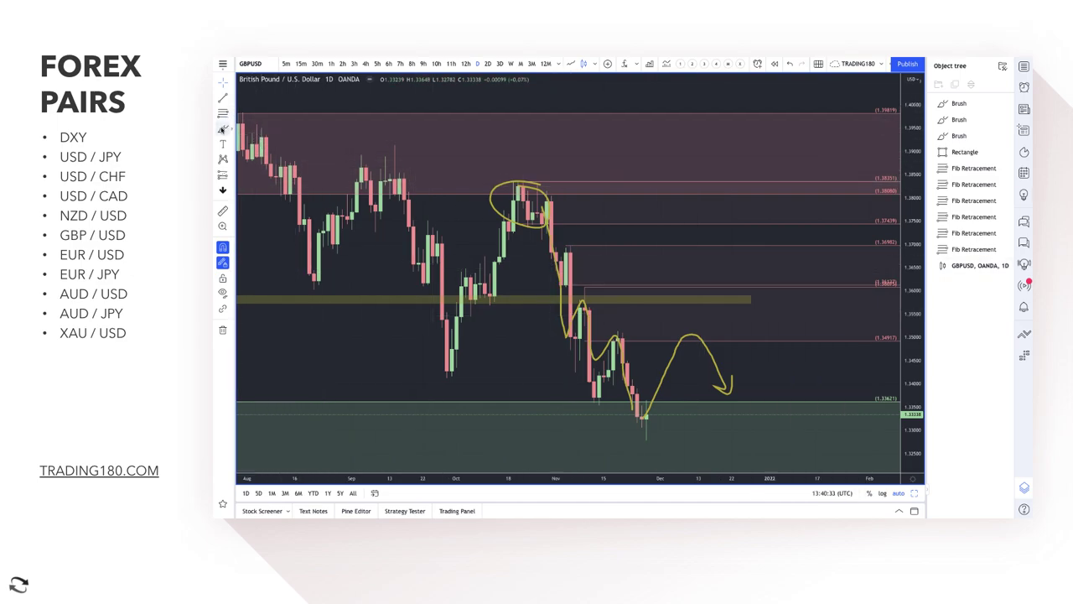
- Brush circles around the projected peak at the 1.34917 level and around the latest candles in the green demand zone
click(222, 129)
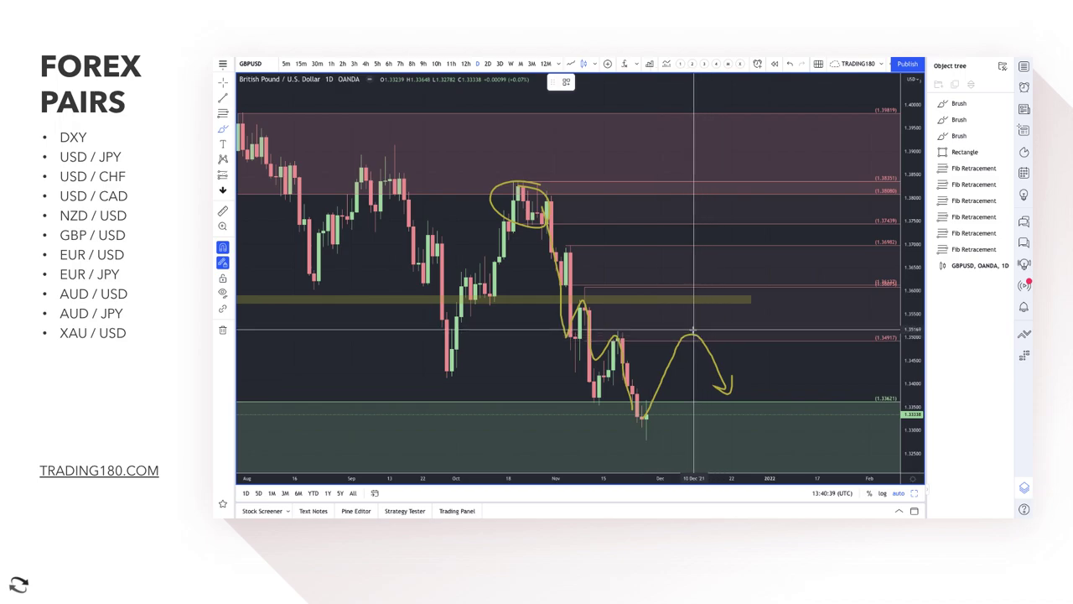
drag(698, 334, 698, 348)
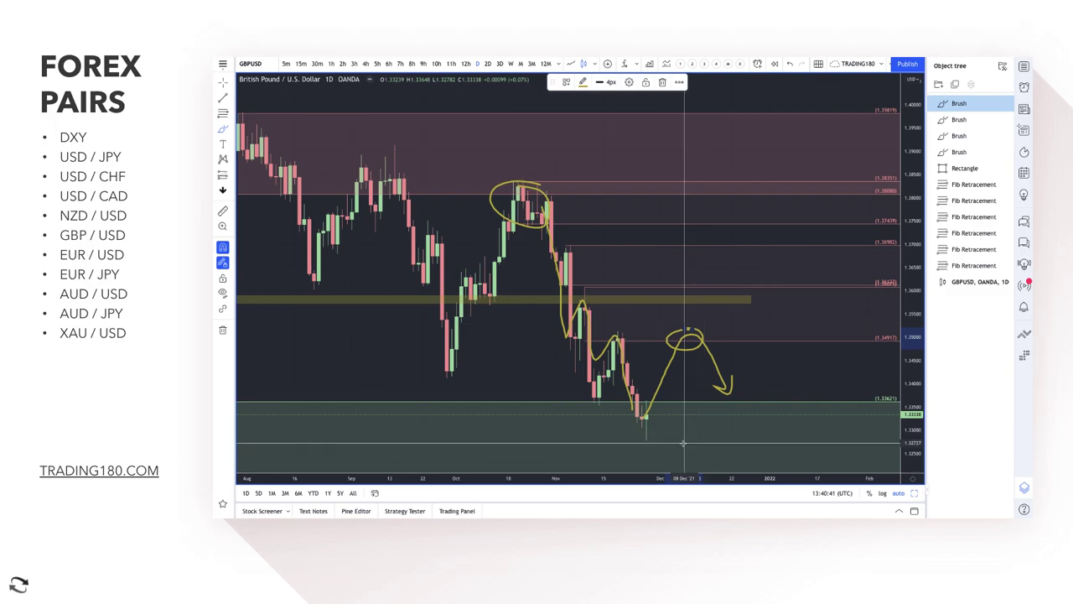
click(644, 410)
drag(644, 410, 659, 419)
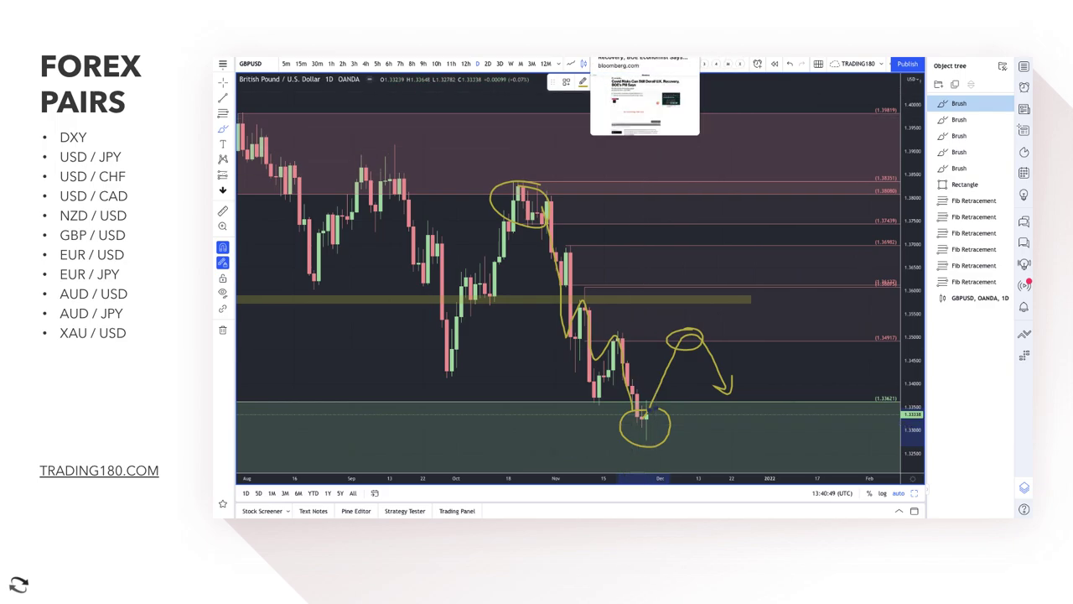
- Switch to the Bloomberg article on Covid risks to the U.K. recovery and highlight its first two paragraphs on new variants and BOE guidance
key(ctrl+Tab)
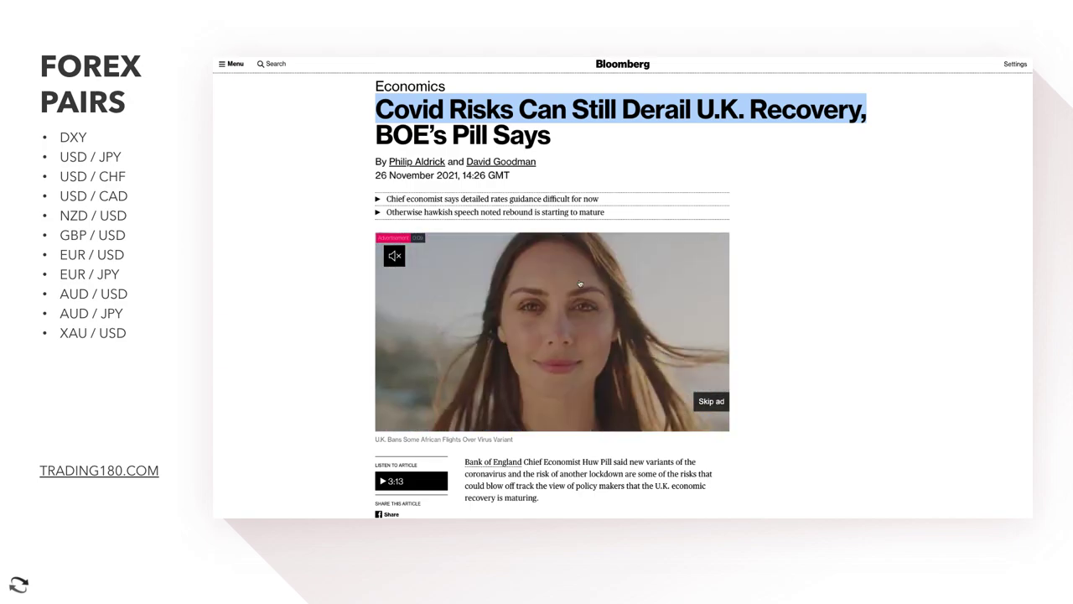
scroll(579, 285, down, 3)
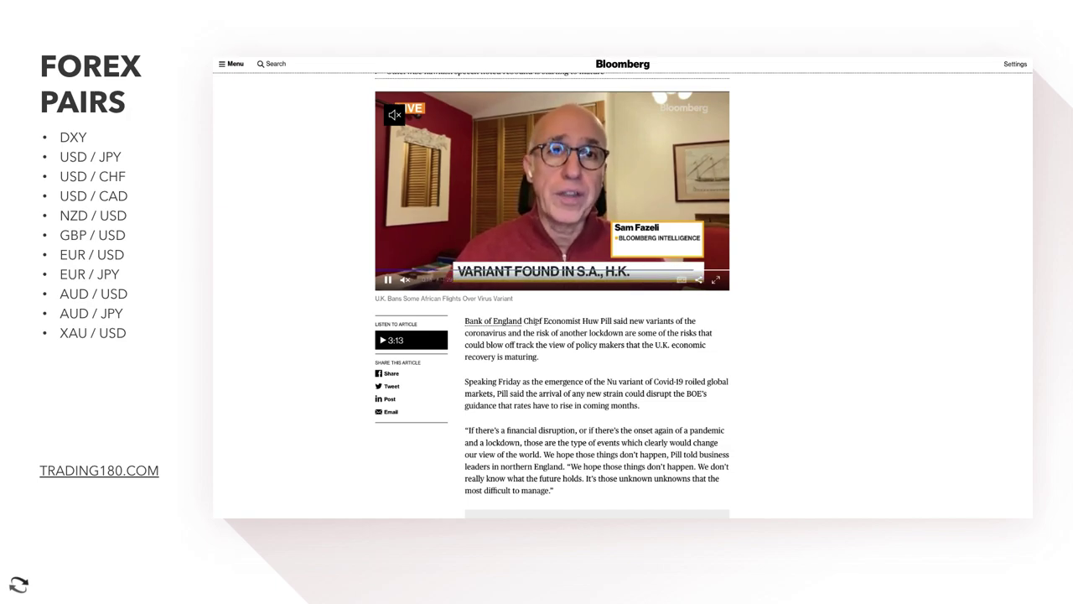
drag(561, 321, 541, 357)
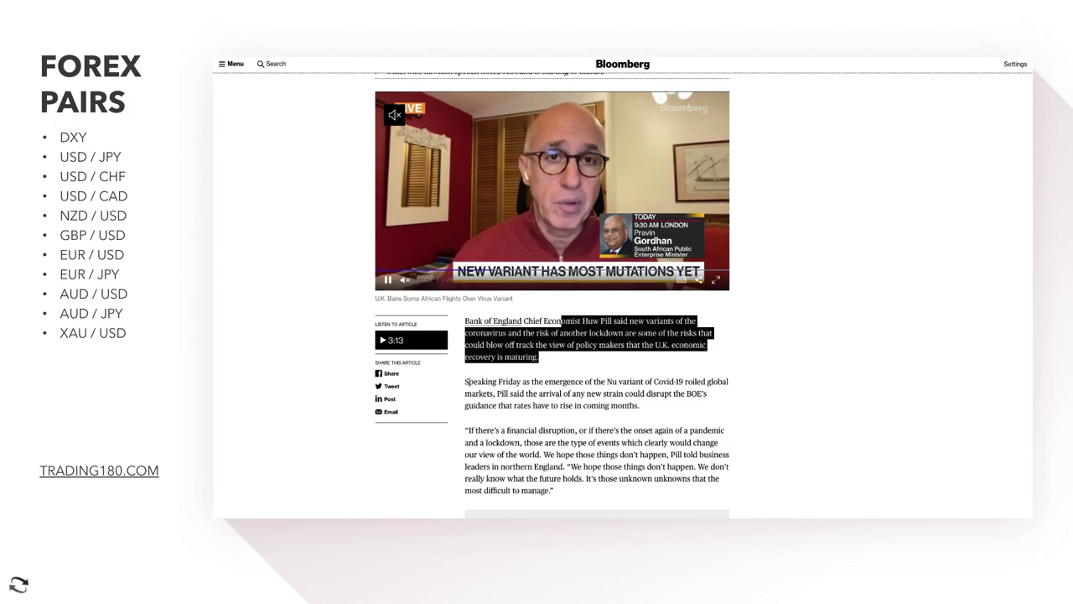
click(470, 380)
drag(469, 381, 641, 407)
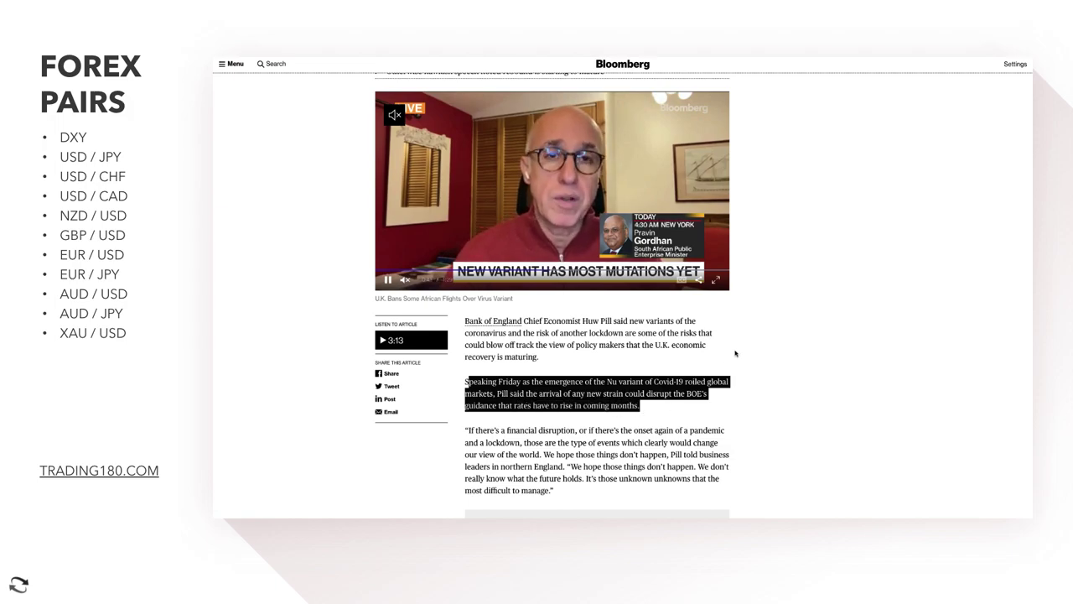
scroll(738, 371, up, 5)
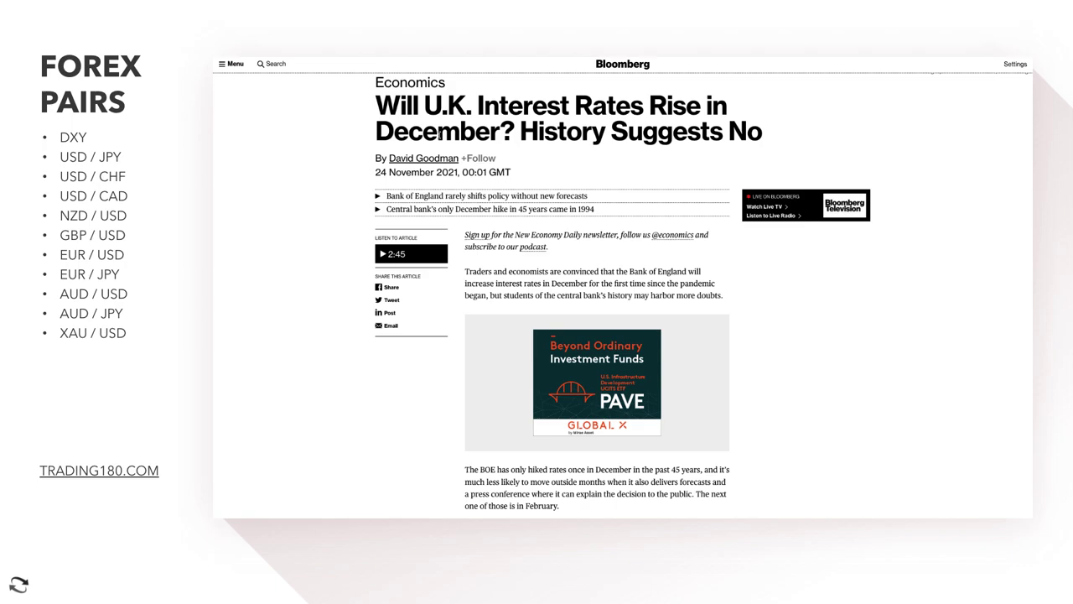
- In the article "Will U.K. Interest Rates Rise in December? History Suggests No", highlight the headline and the "45 years came in 1994" wording
scroll(376, 105, up, 1)
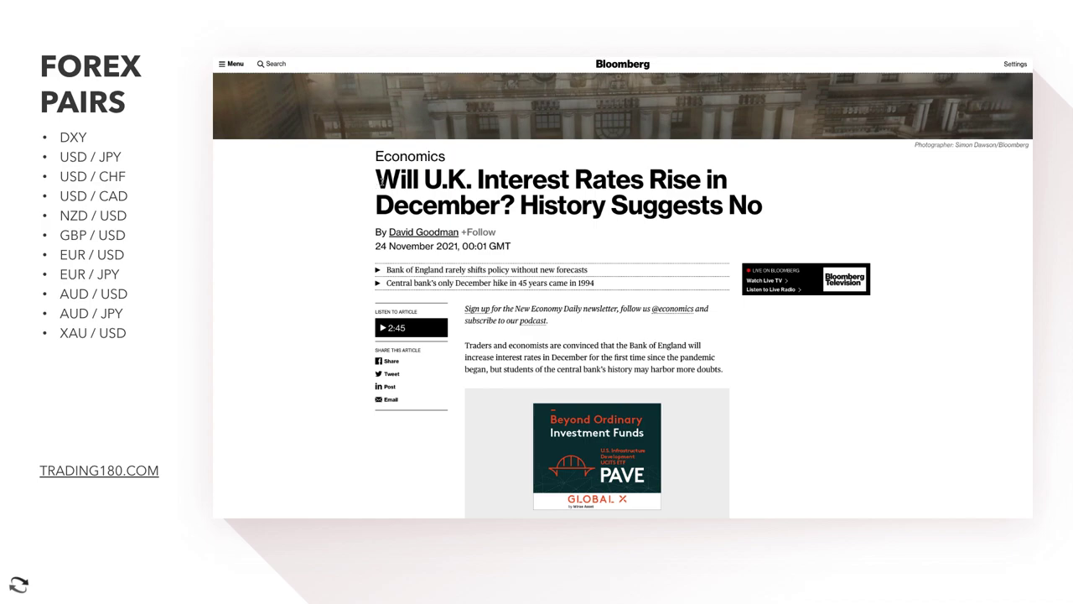
scroll(379, 181, up, 1)
drag(377, 231, 761, 258)
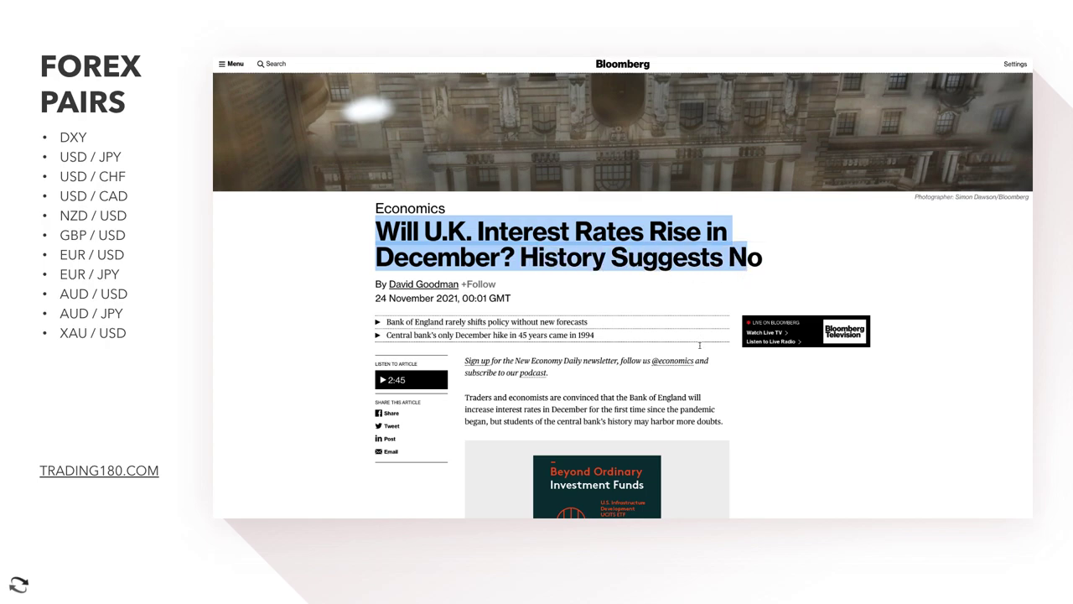
scroll(693, 374, down, 2)
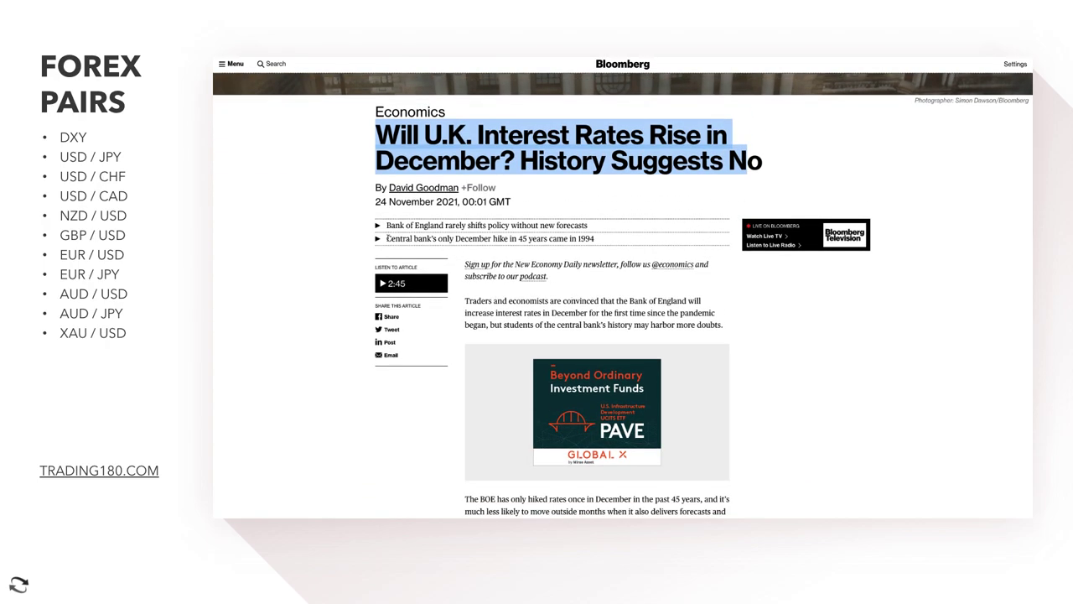
drag(387, 238, 604, 243)
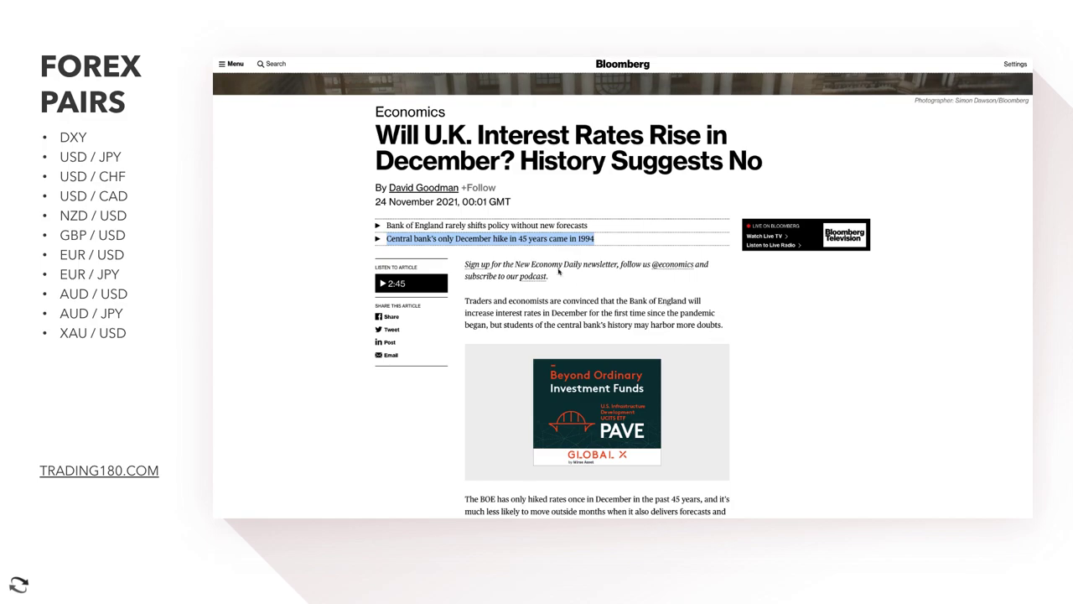
click(511, 239)
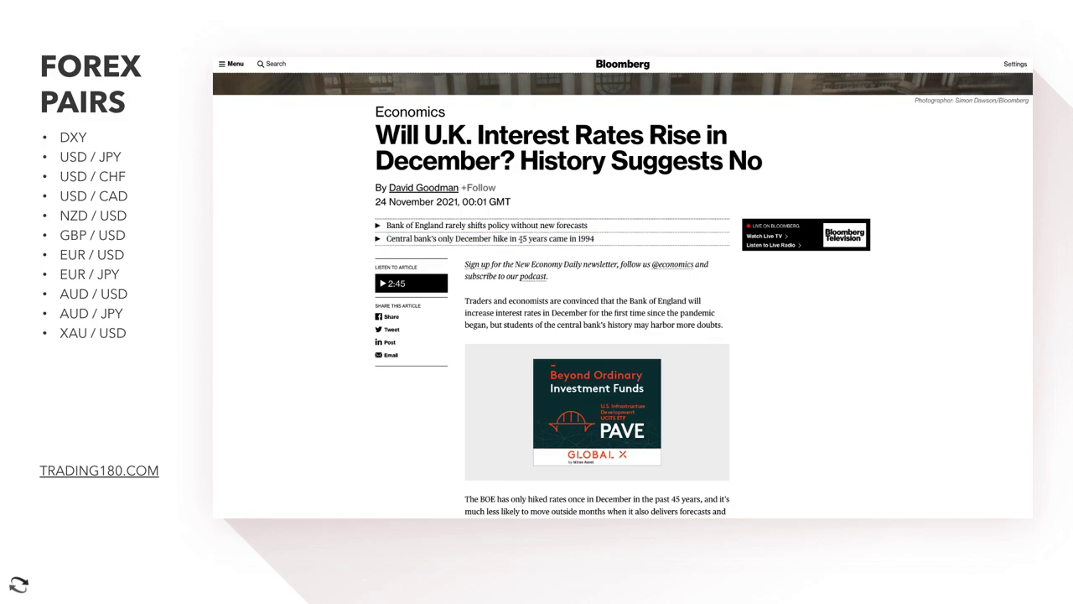
drag(519, 239, 597, 240)
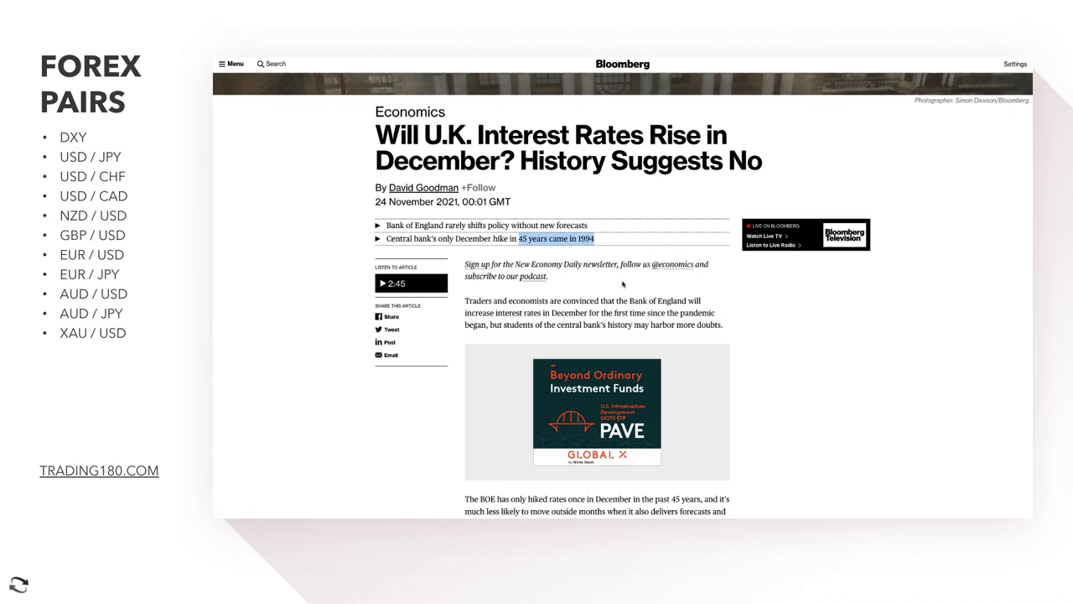
- Highlight the article's paragraph on the Dec. 16 rate decision and the reasons for holding off on raising rates
scroll(623, 284, down, 3)
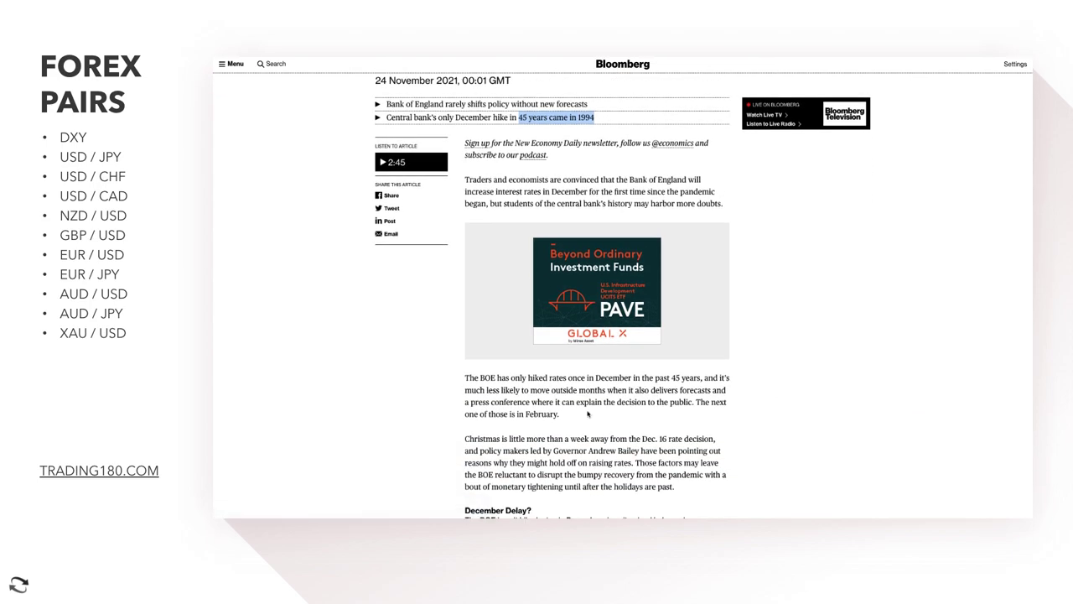
click(487, 437)
drag(465, 437, 681, 488)
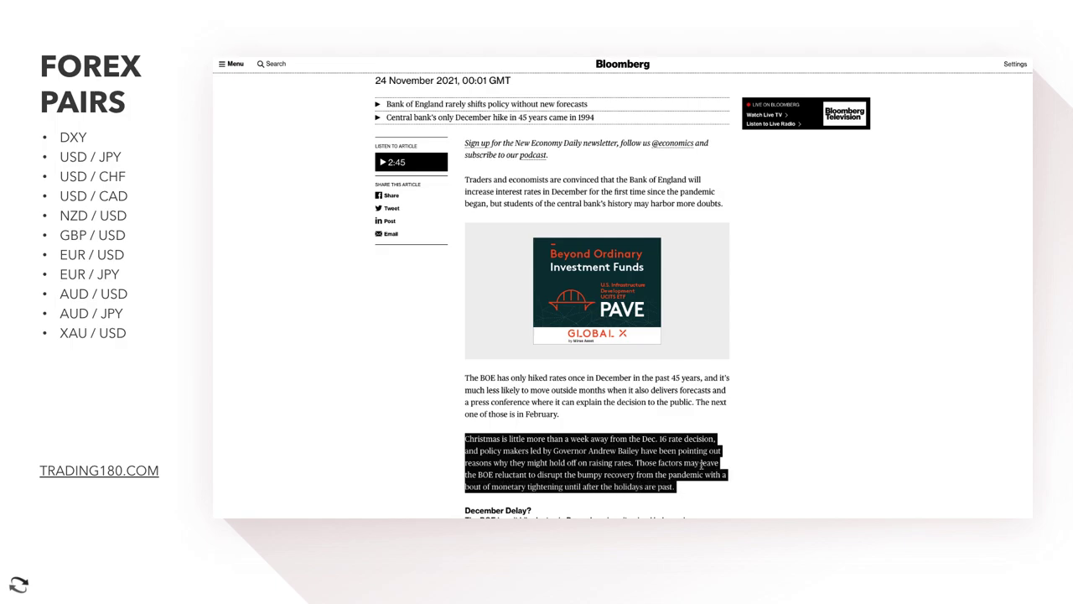
click(701, 464)
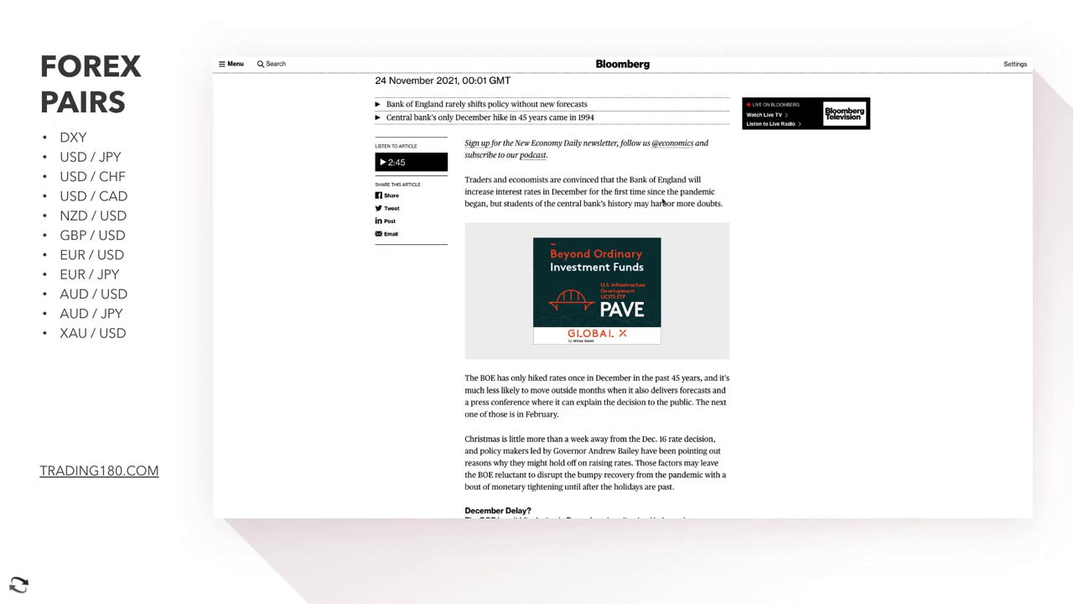
scroll(670, 200, up, 1)
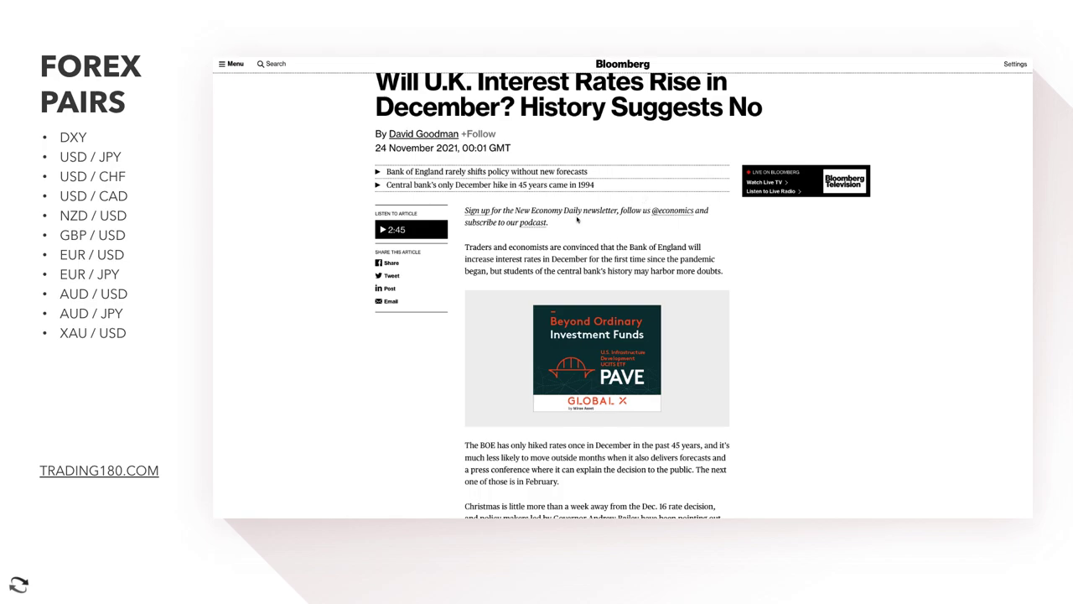
scroll(602, 239, up, 1)
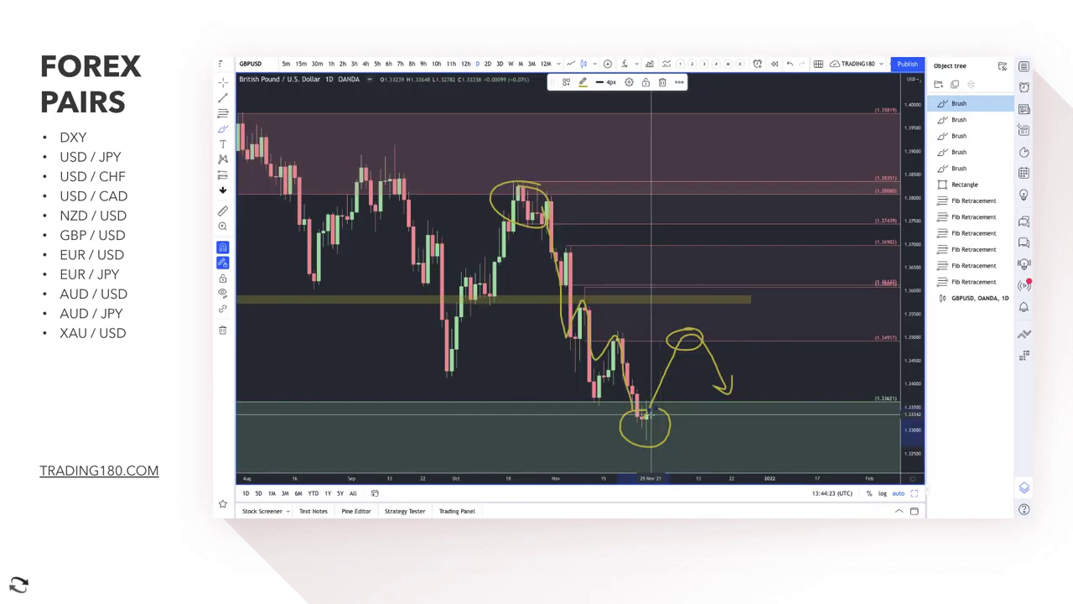
- Brush a short downward arrow into the green demand zone, beneath the projected rise on the GBPUSD chart
click(223, 128)
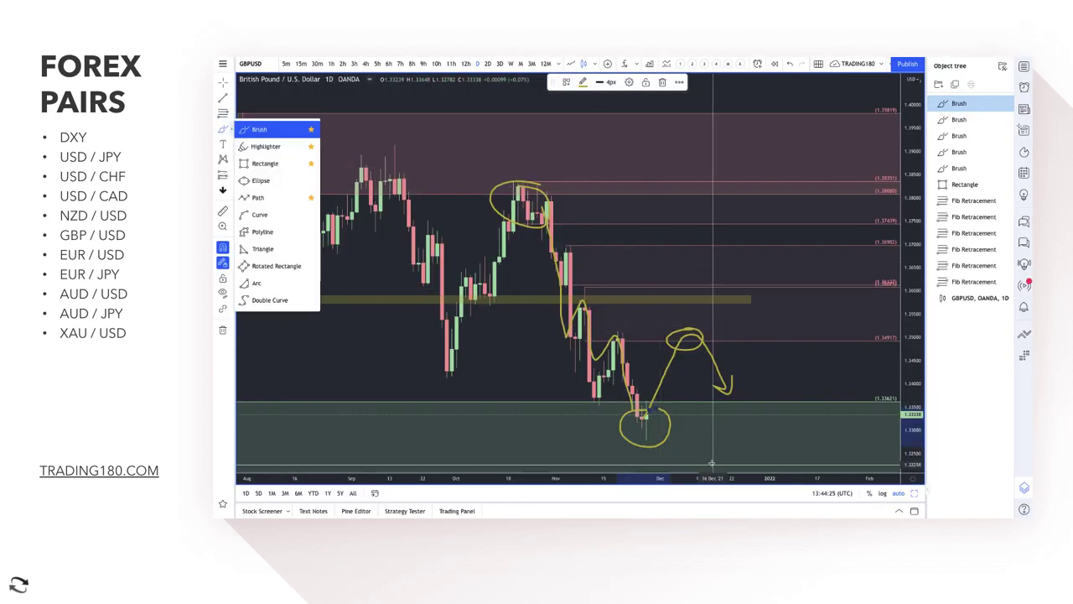
drag(681, 390, 725, 442)
scroll(657, 399, down, 5)
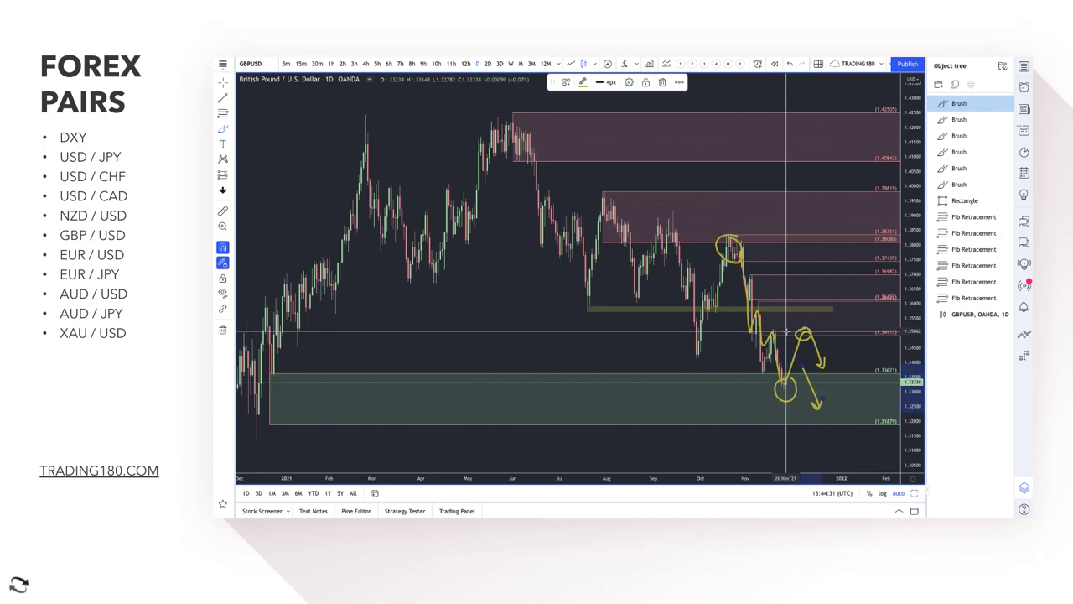
scroll(783, 328, up, 5)
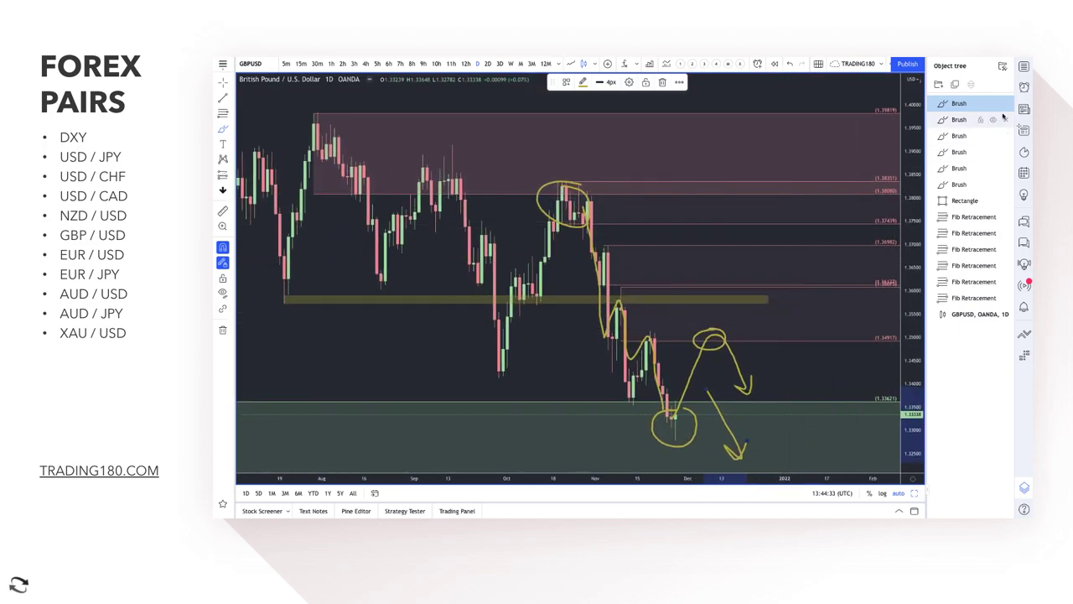
- Delete all six brush strokes from the GBPUSD chart, keeping the rectangle and the Fib Retracement zones
mouse_move(1005, 105)
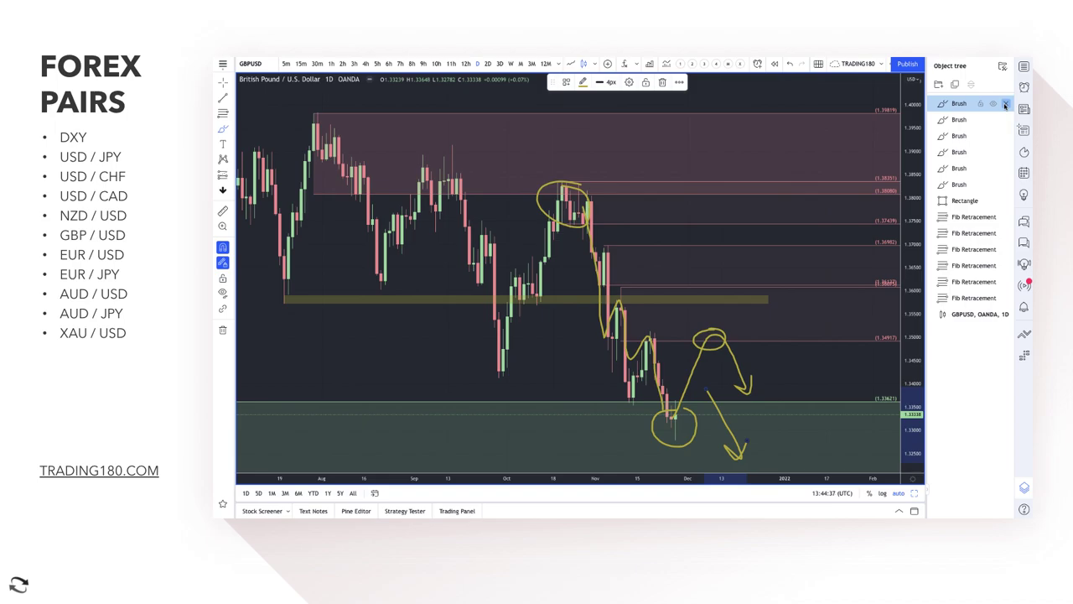
click(1005, 105)
click(1005, 105)
click(1005, 105)
click(1005, 105)
click(1005, 105)
click(1005, 105)
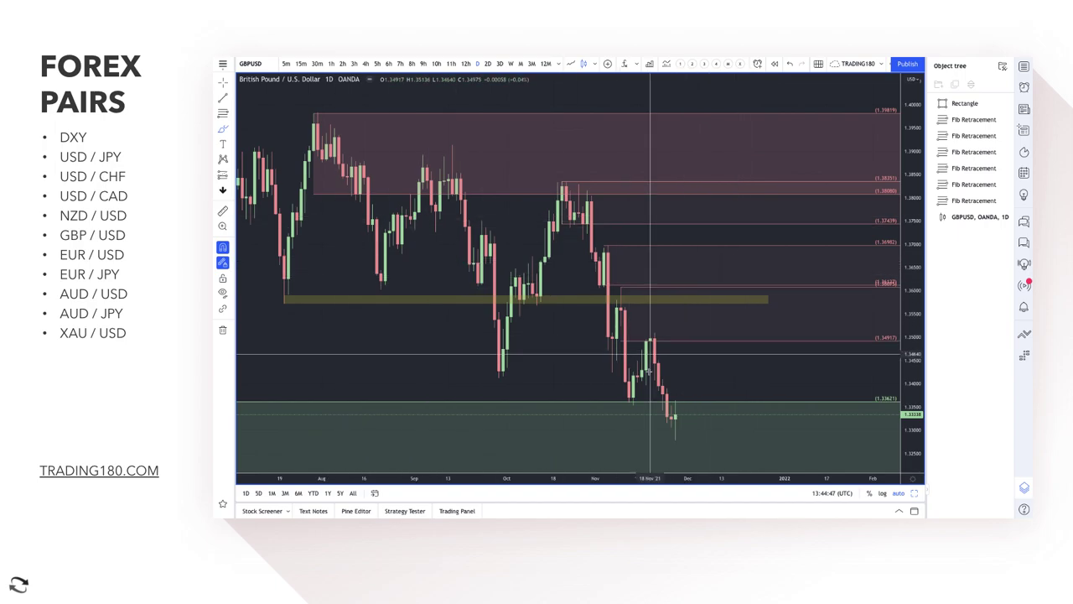
- Brush a projected rise from the latest GBPUSD candle to the 1.34917 level with a drop back to 1.33621, and circle its peak
scroll(620, 365, down, 3)
scroll(596, 376, down, 2)
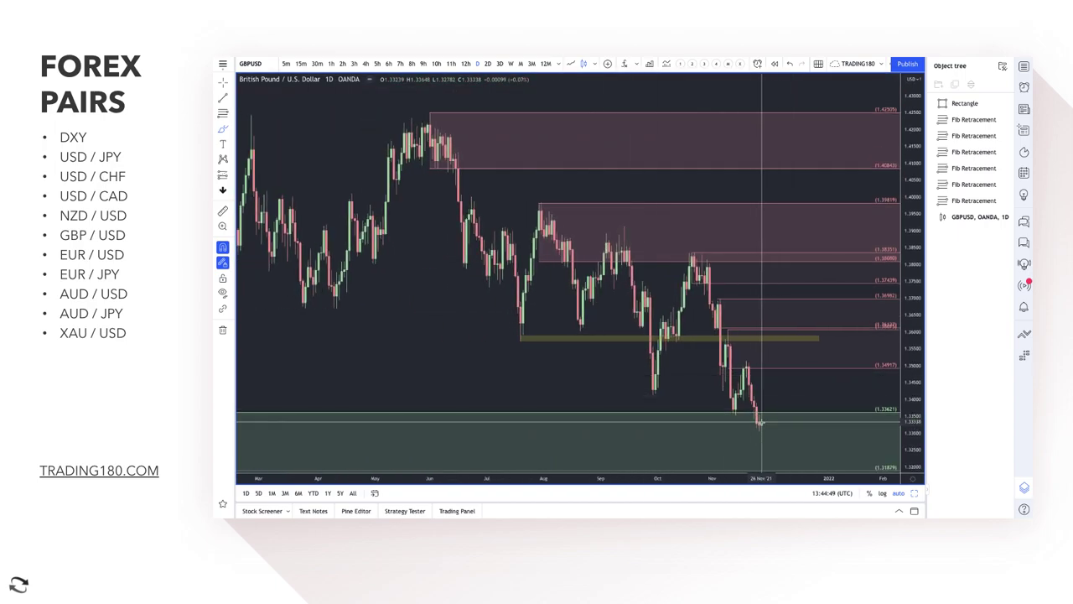
click(223, 129)
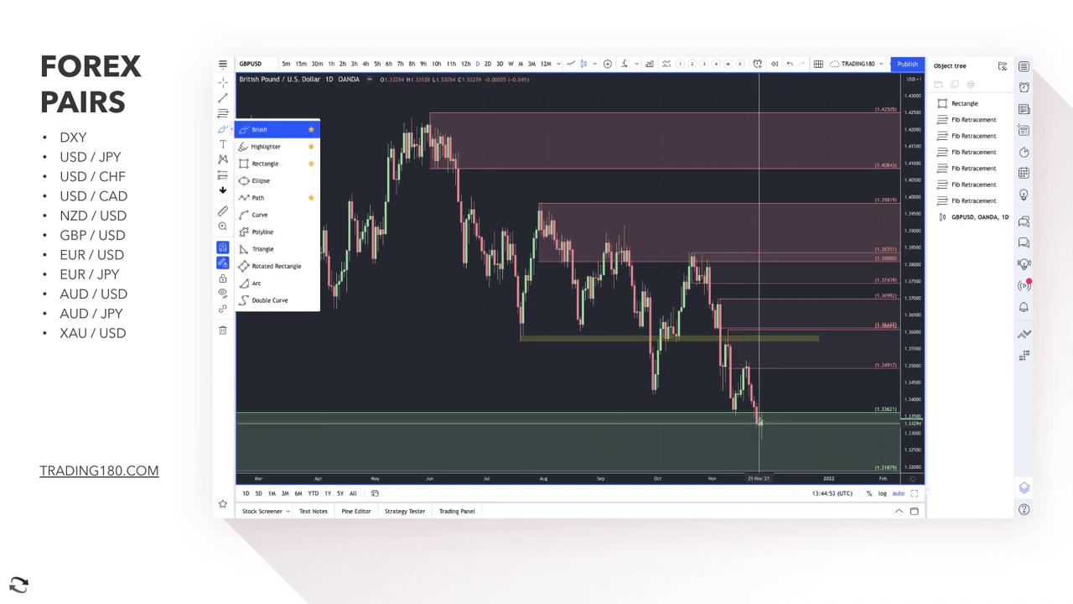
mouse_move(762, 422)
mouse_down()
mouse_move(780, 375)
mouse_move(800, 367)
mouse_move(831, 411)
mouse_move(833, 395)
mouse_up()
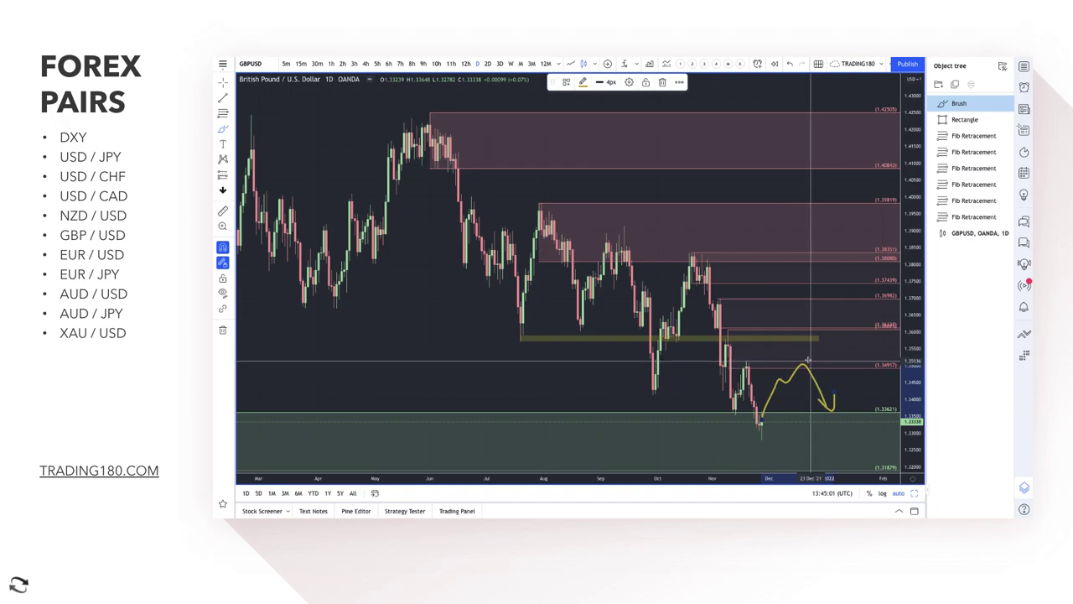
drag(798, 361, 806, 369)
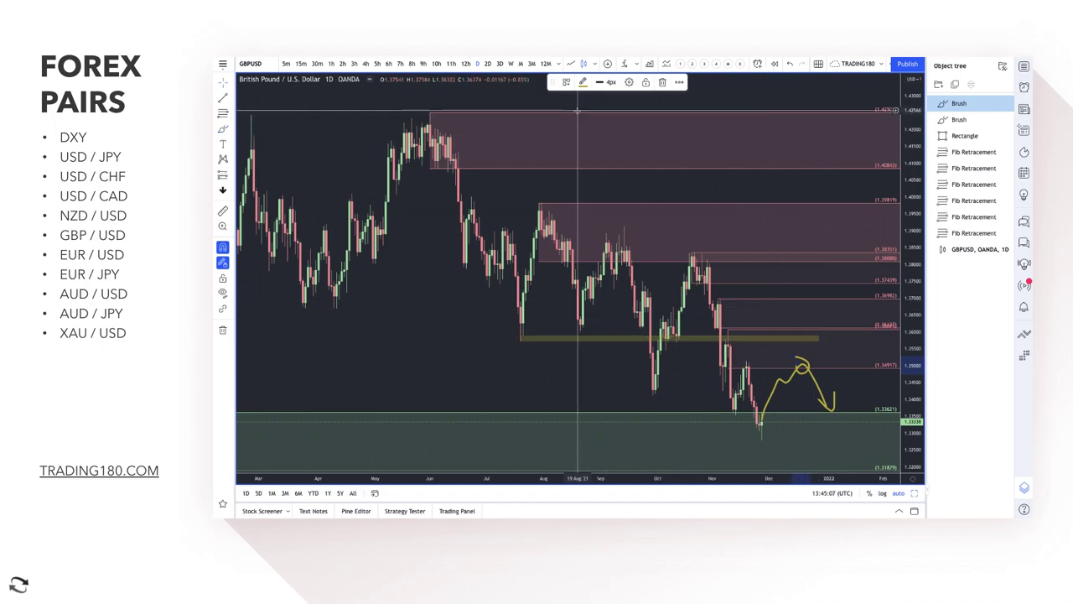
right_click(388, 277)
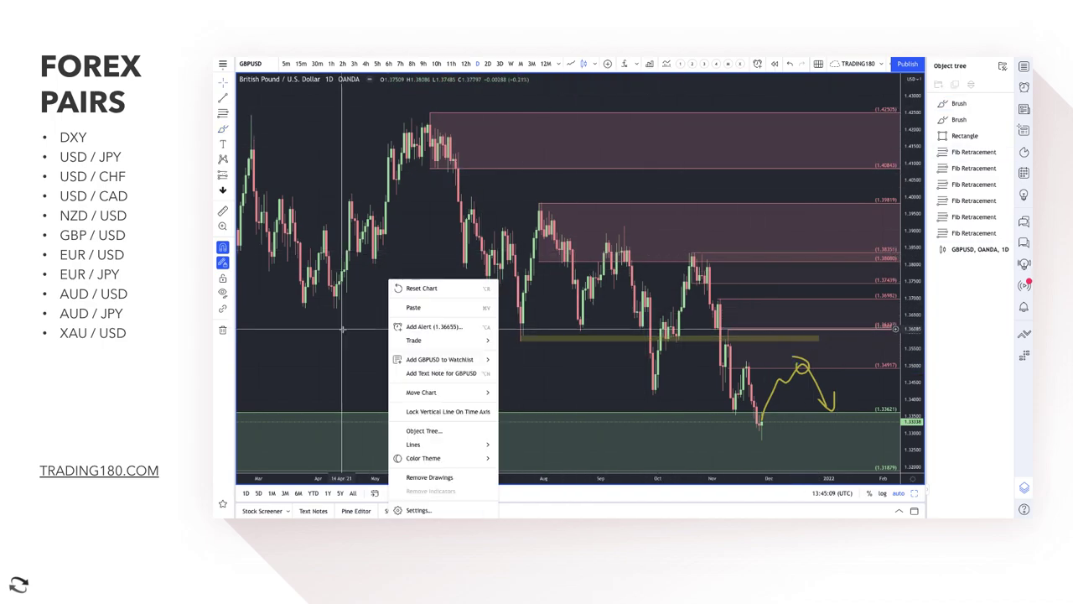
click(342, 330)
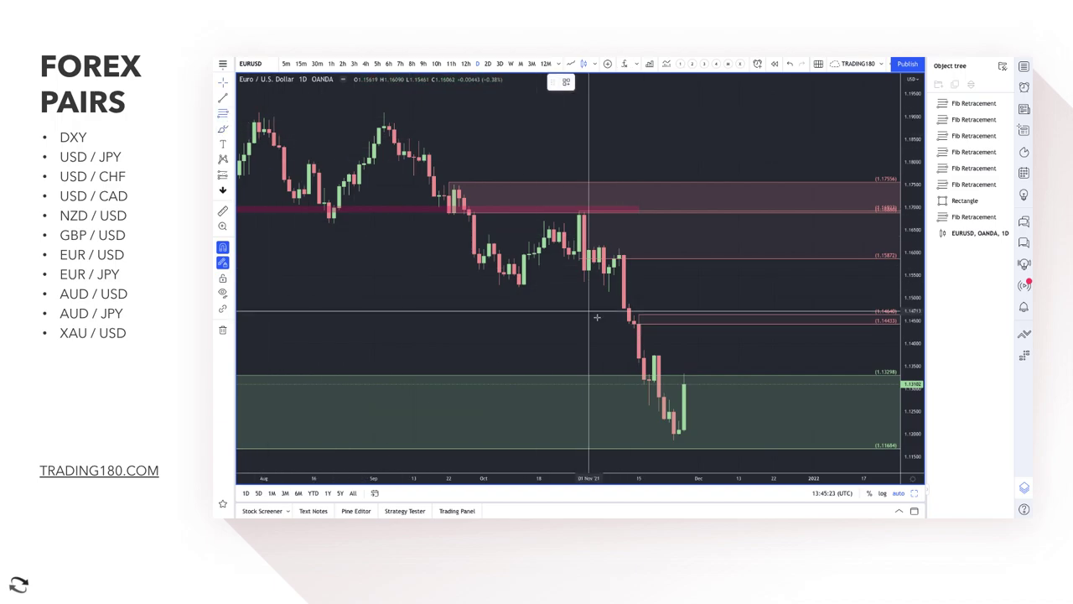
- On the EURUSD chart, mark the 1.13189 to 1.13742 supply zone with a Fib Retracement and brush a circle with a downward arrow there
drag(655, 377, 654, 352)
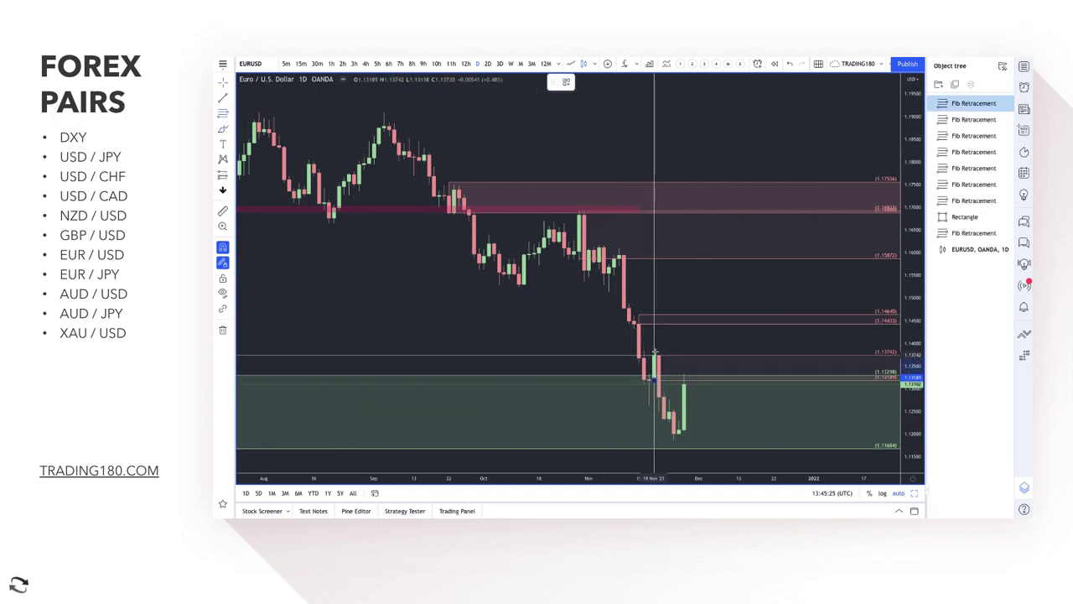
click(223, 128)
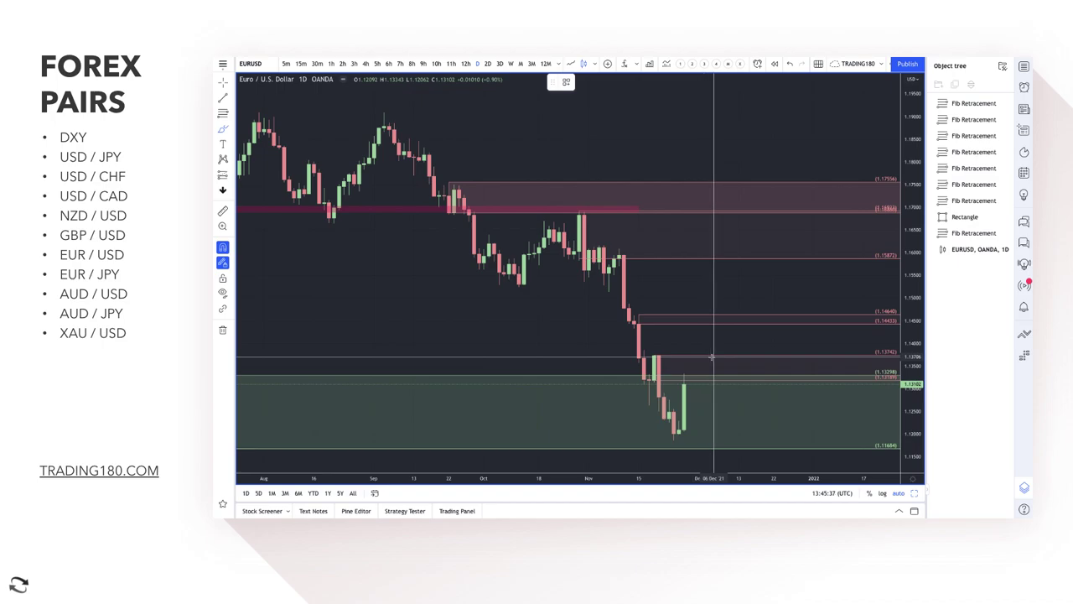
mouse_move(711, 357)
mouse_down()
mouse_move(680, 378)
mouse_move(704, 375)
mouse_move(690, 356)
mouse_move(726, 407)
mouse_move(737, 404)
mouse_up()
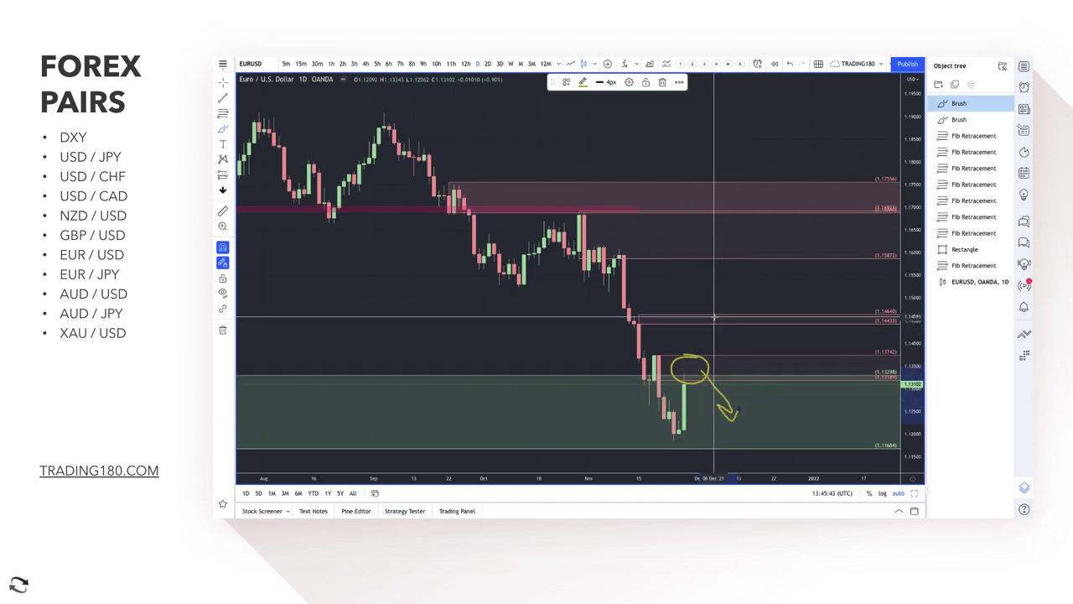
- Brush more circles with downward arrows at the 1.14433 to 1.14640 supply zone and at the 1.13742 level on EURUSD
mouse_move(714, 309)
mouse_down()
mouse_move(755, 364)
mouse_move(759, 348)
mouse_up()
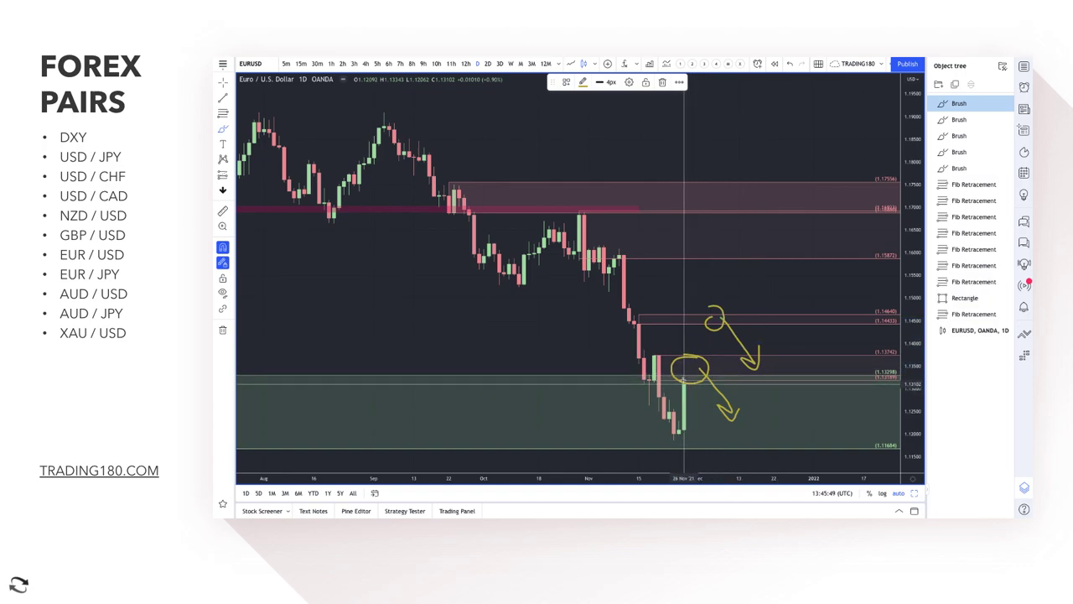
click(685, 379)
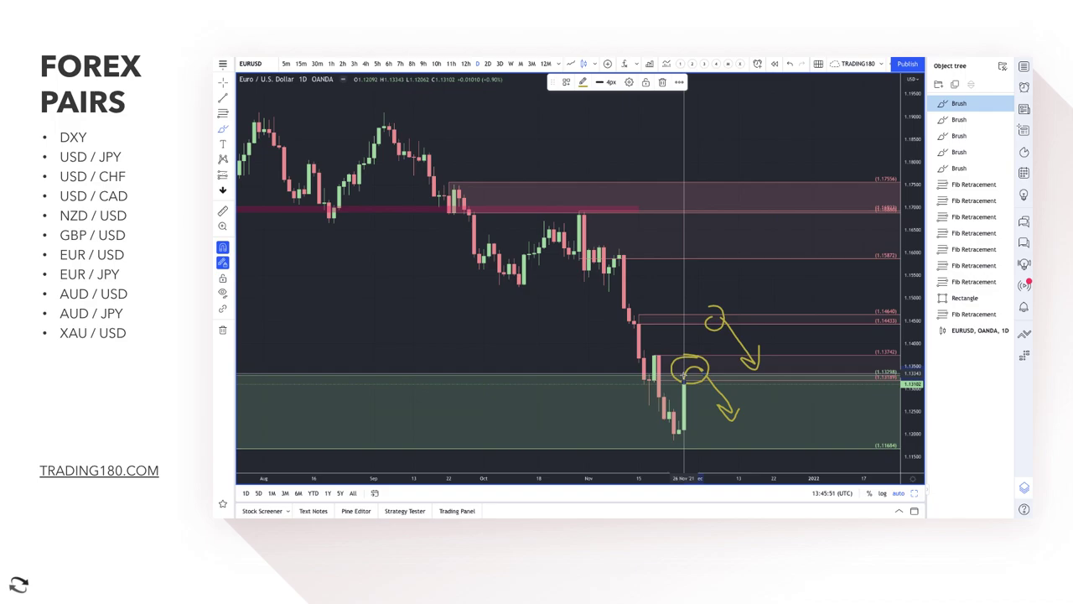
click(685, 379)
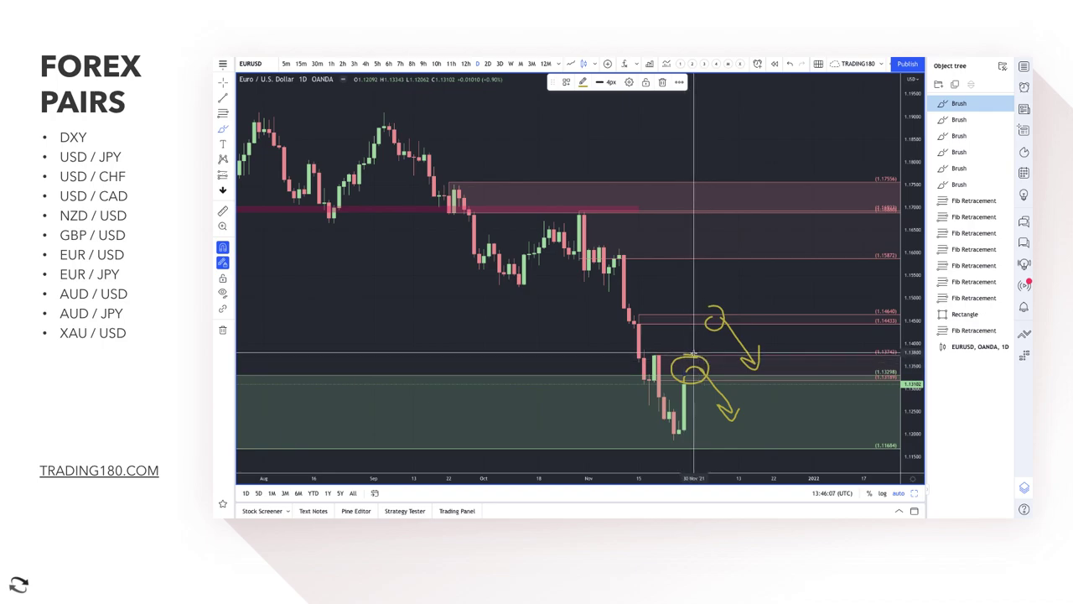
mouse_move(694, 356)
mouse_down()
mouse_move(684, 357)
mouse_move(694, 367)
mouse_move(702, 359)
mouse_move(750, 416)
mouse_move(755, 387)
mouse_up()
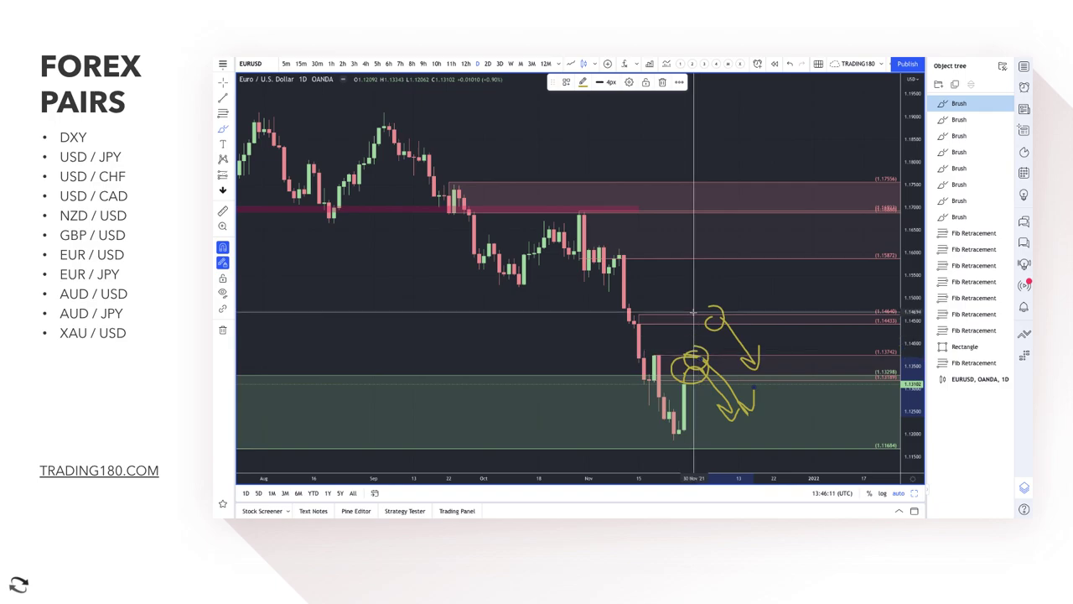
mouse_move(701, 313)
mouse_down()
mouse_move(698, 328)
mouse_move(723, 354)
mouse_up()
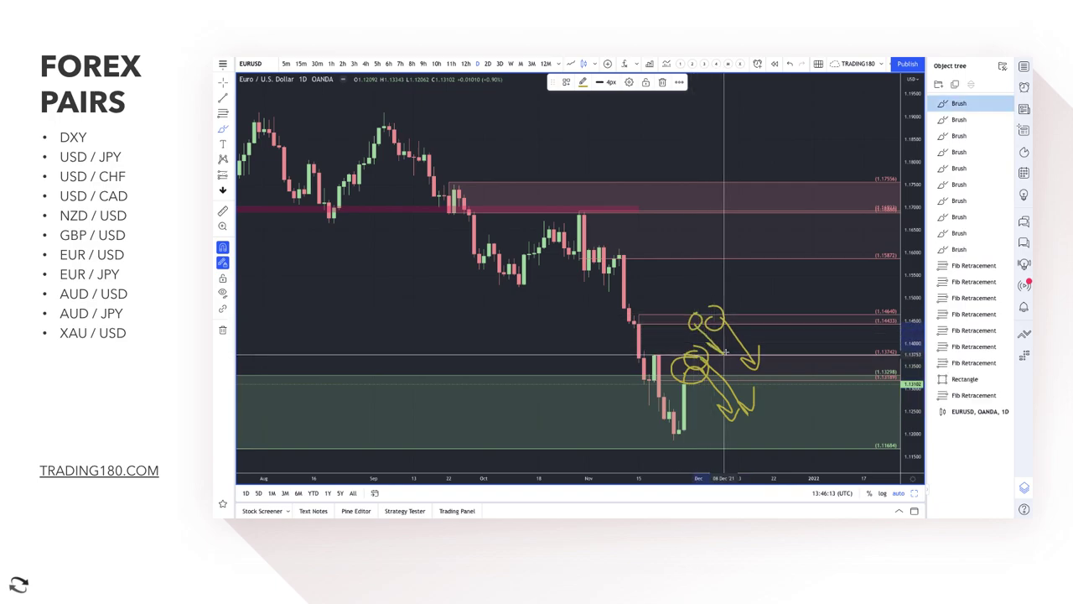
scroll(719, 349, down, 1)
scroll(719, 349, down, 4)
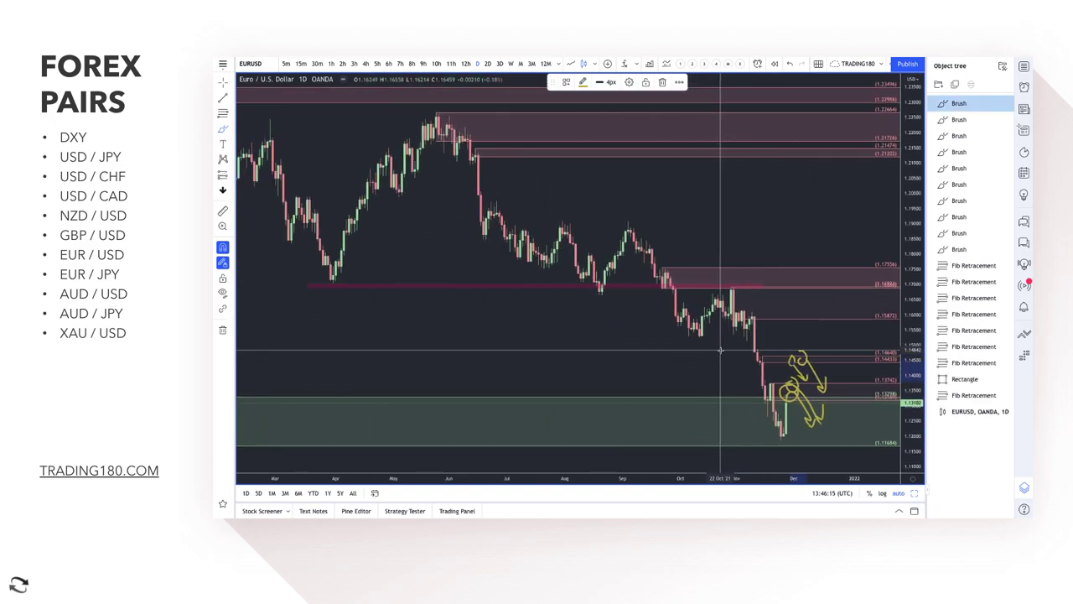
scroll(783, 378, up, 5)
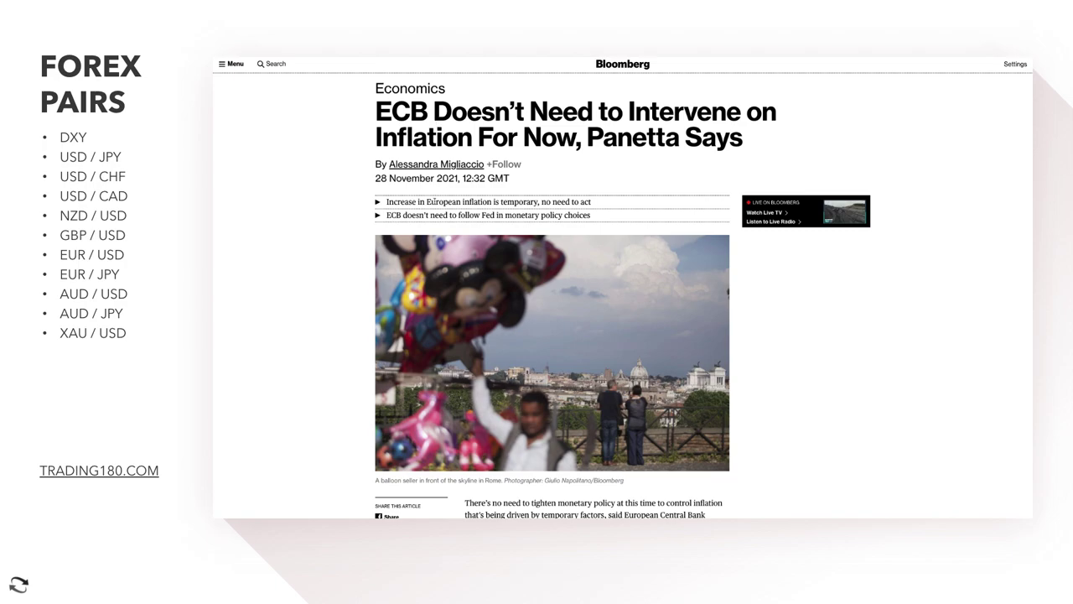
- Switch to the Bloomberg article on the ECB not needing to intervene on inflation and highlight its two summary points
drag(442, 202, 580, 202)
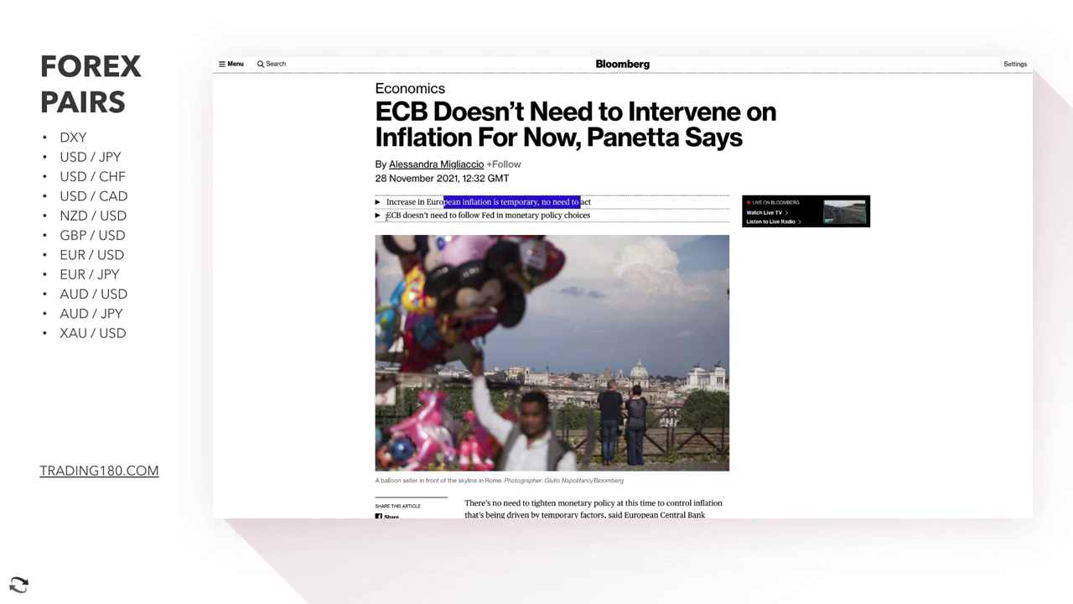
drag(386, 214, 591, 222)
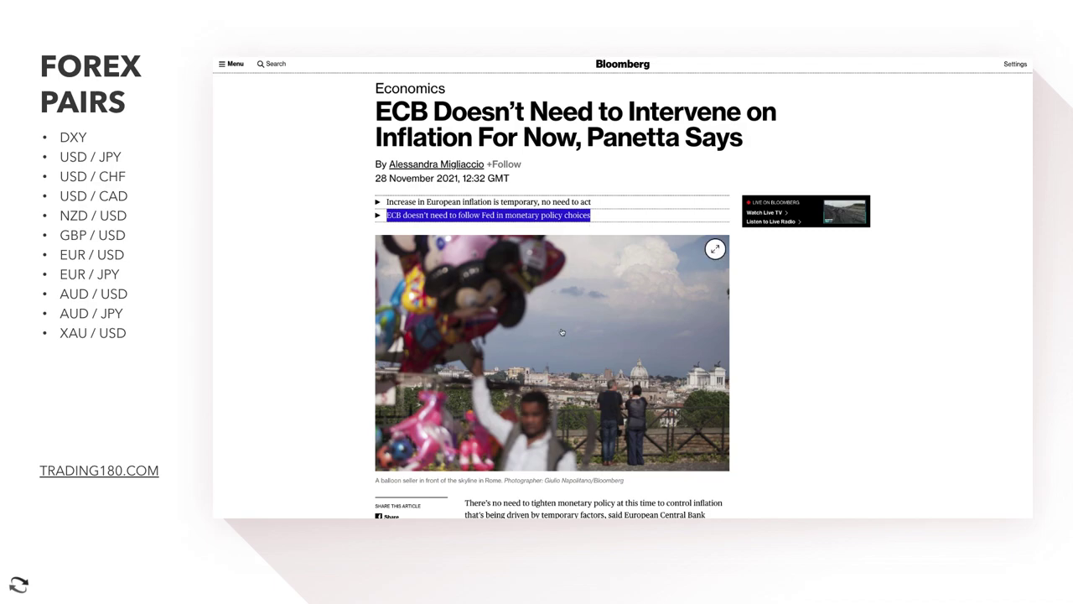
scroll(591, 221, down, 2)
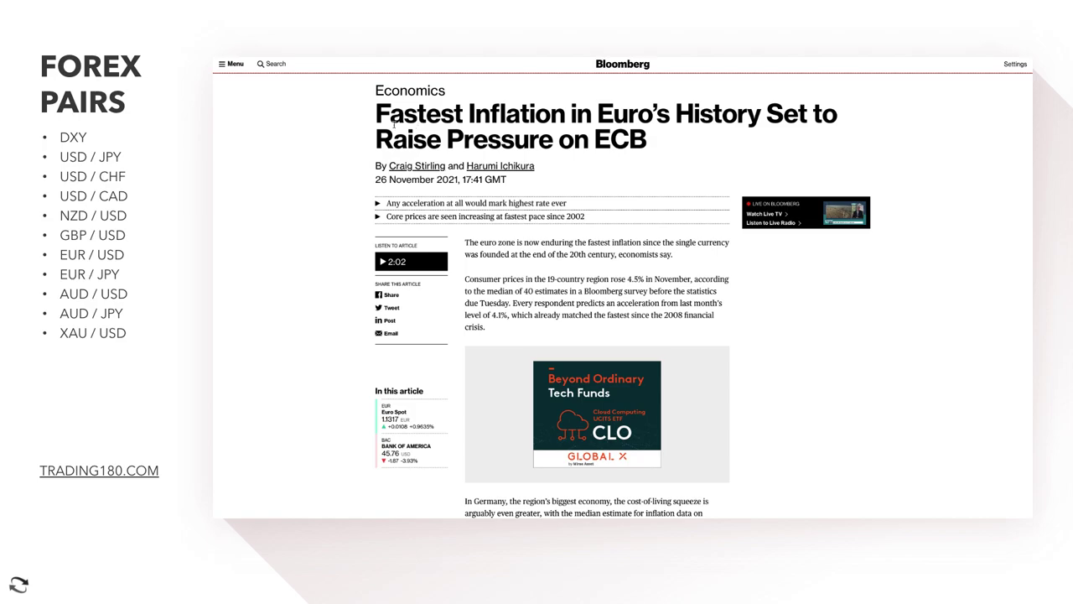
- Highlight the headline "Fastest Inflation in Euro's History Set to Raise Pressure on ECB" and return to the earlier ECB article's opening paragraphs
drag(387, 113, 659, 139)
click(606, 230)
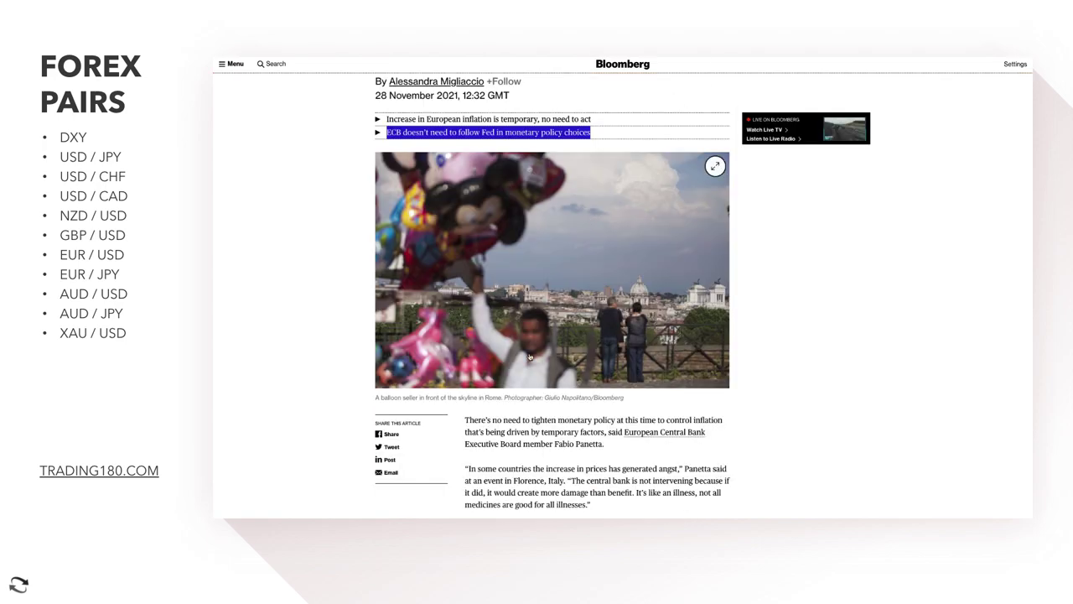
scroll(550, 391, down, 2)
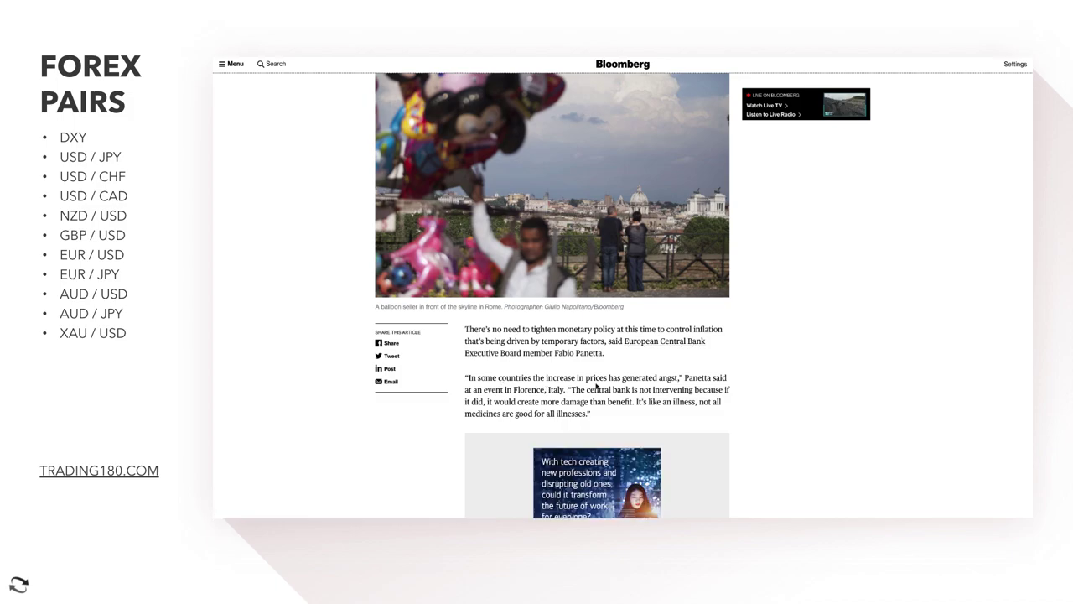
scroll(596, 386, up, 1)
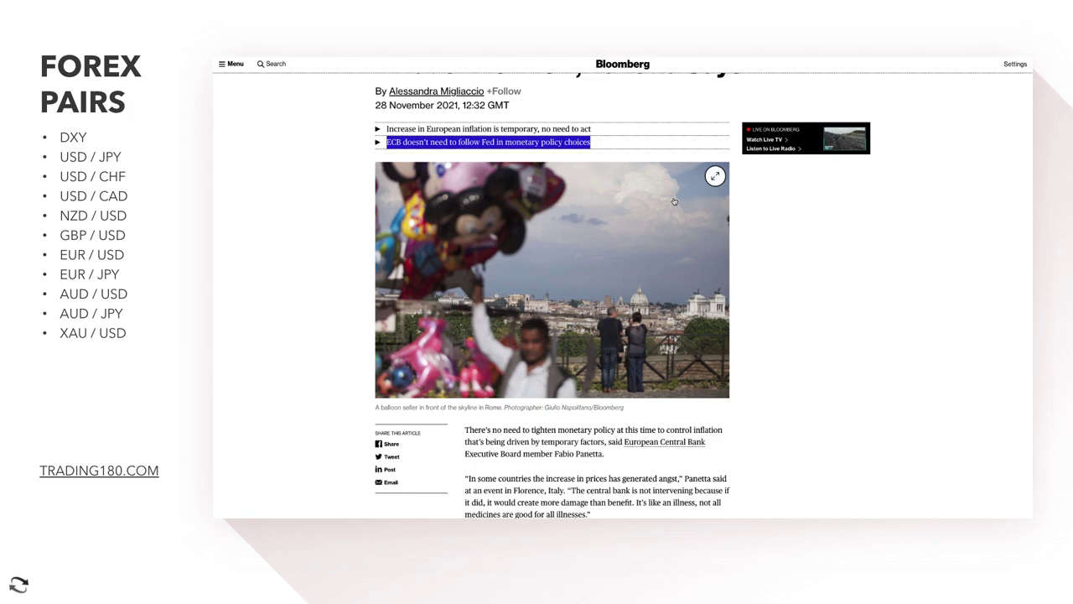
- Return to the EURUSD chart and activate the Brush tool beside the circled reversals
click(762, 234)
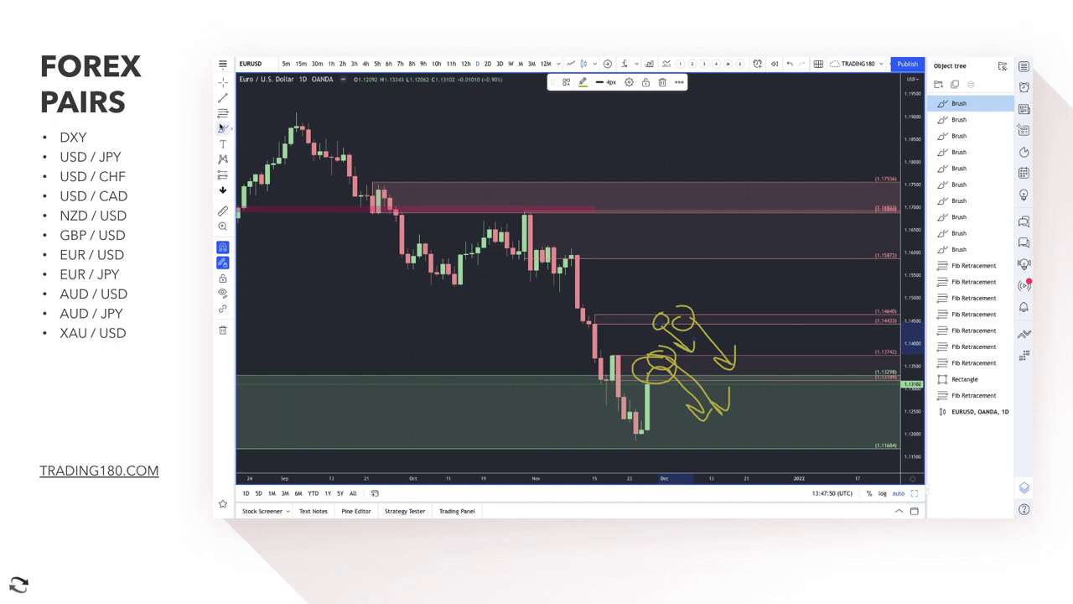
click(225, 128)
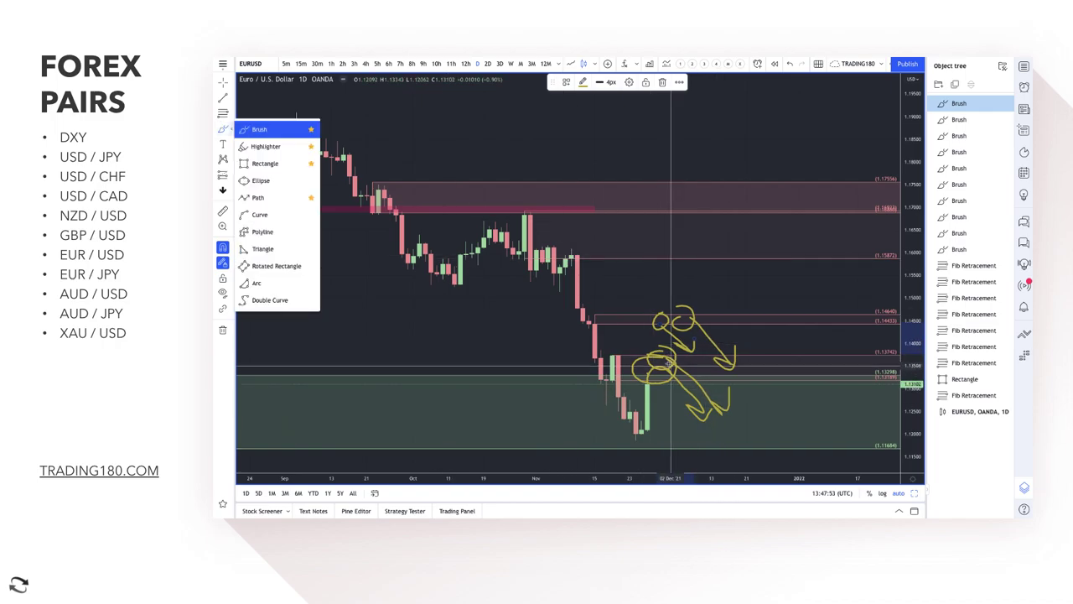
click(677, 336)
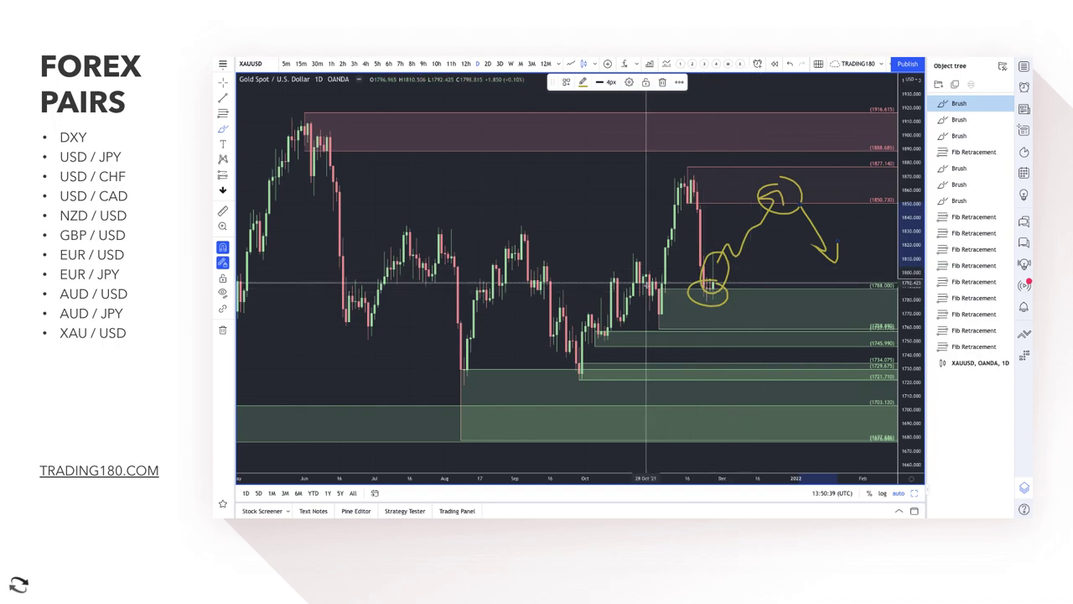
- On the XAUUSD chart, brush a path dipping into the green demand zone below 1788.000 and turning up with an arrow
scroll(688, 272, up, 4)
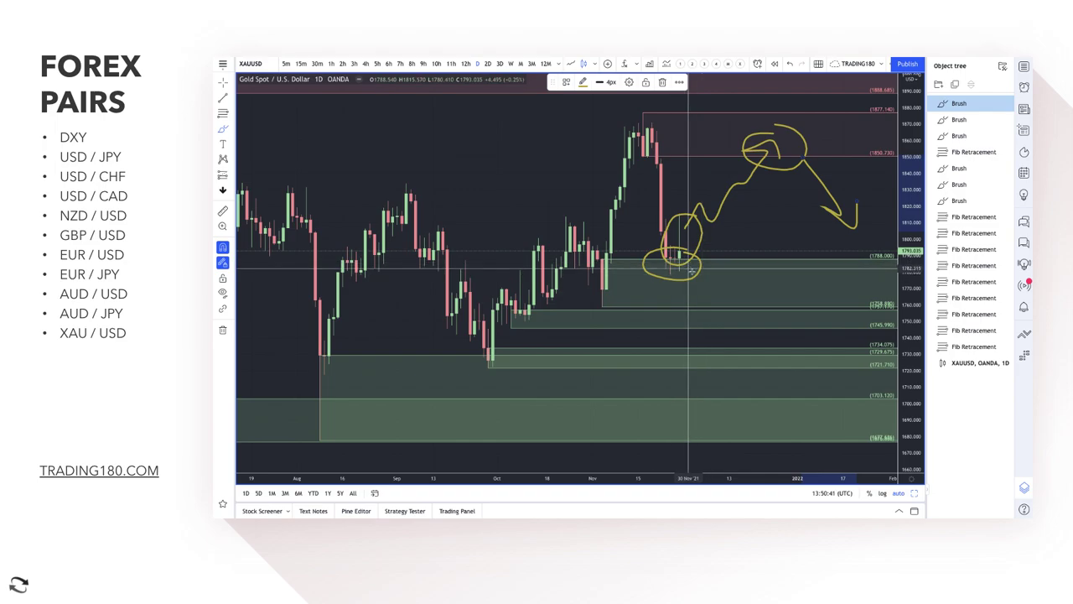
mouse_move(690, 266)
mouse_down()
mouse_move(719, 285)
mouse_move(746, 256)
mouse_up()
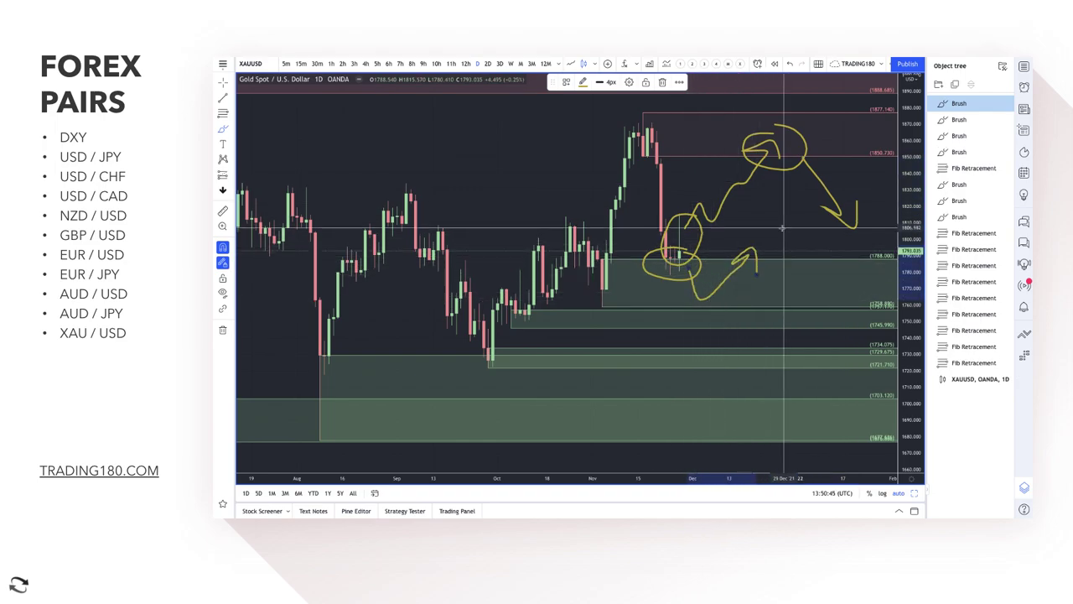
scroll(771, 227, down, 2)
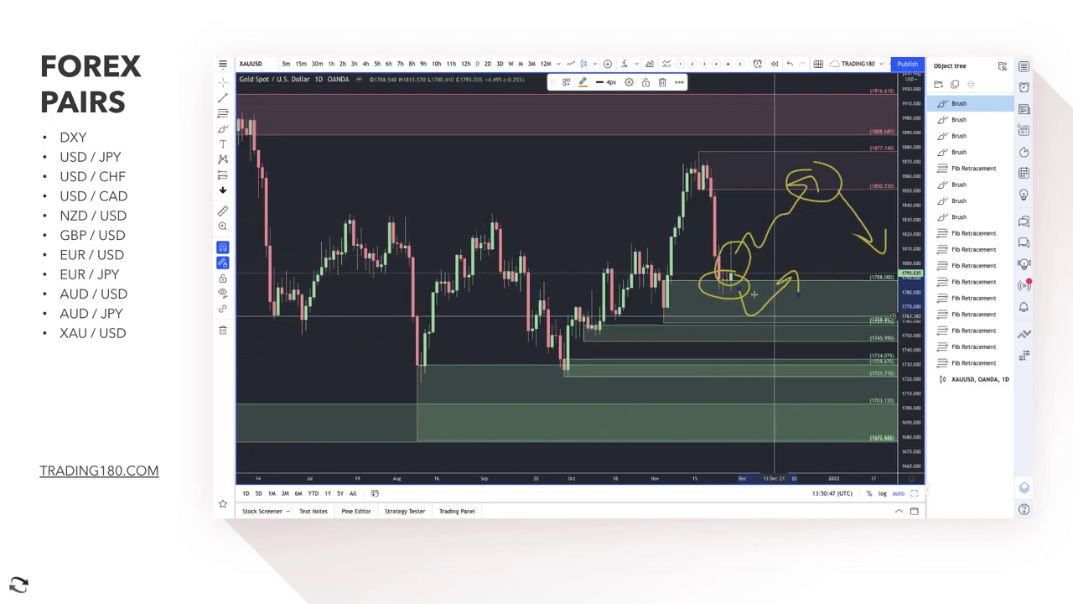